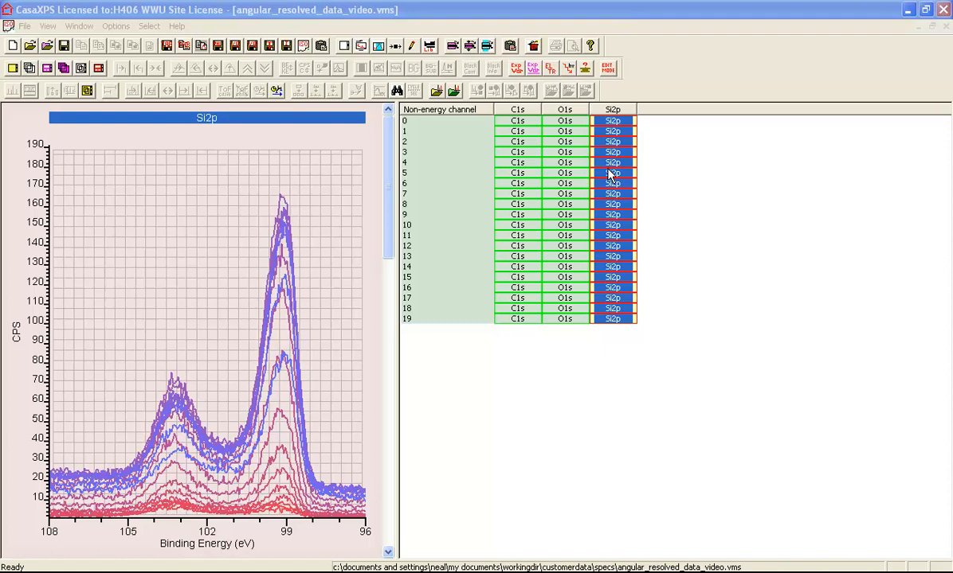
- Save the current tile format as a temporary display state to return to later
key(F2)
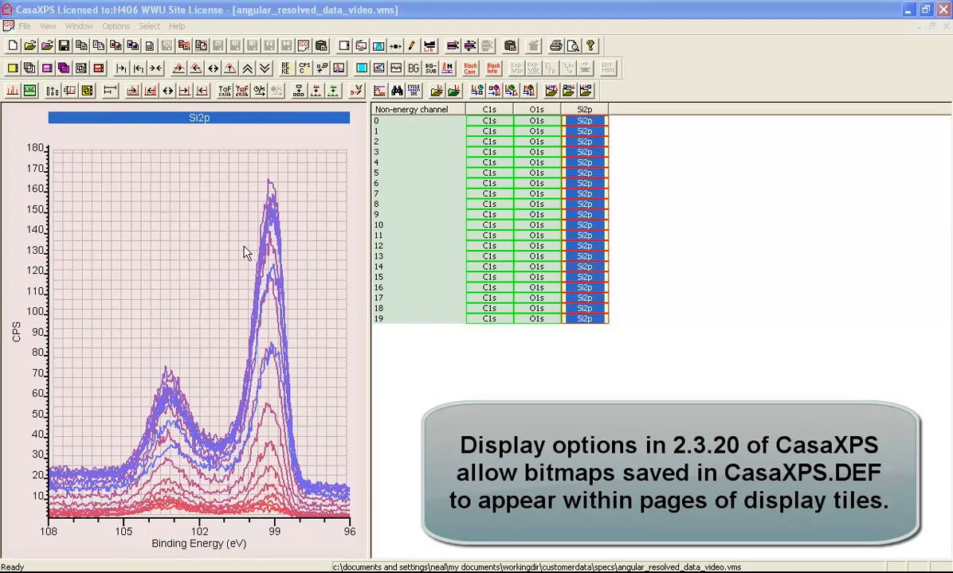
click(111, 24)
click(116, 25)
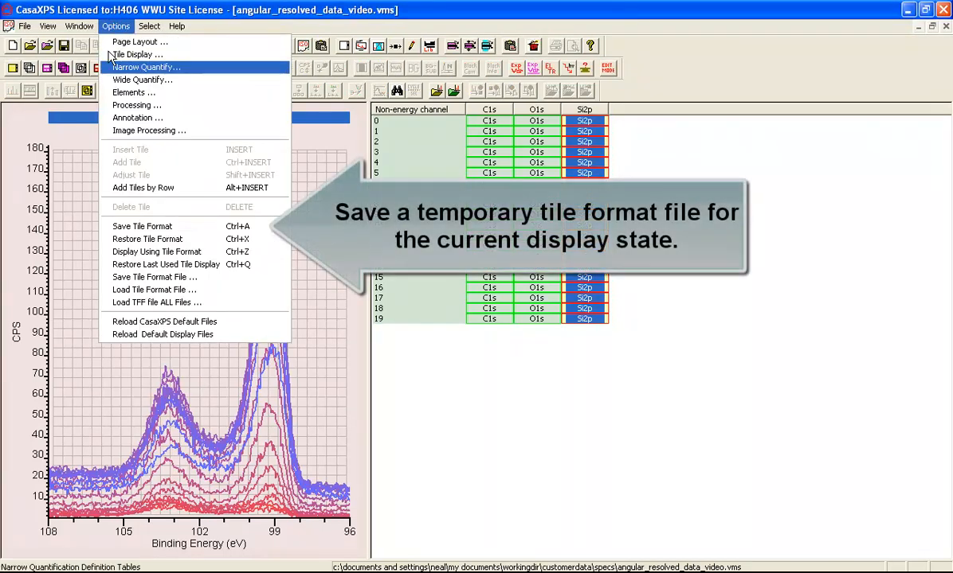
click(118, 231)
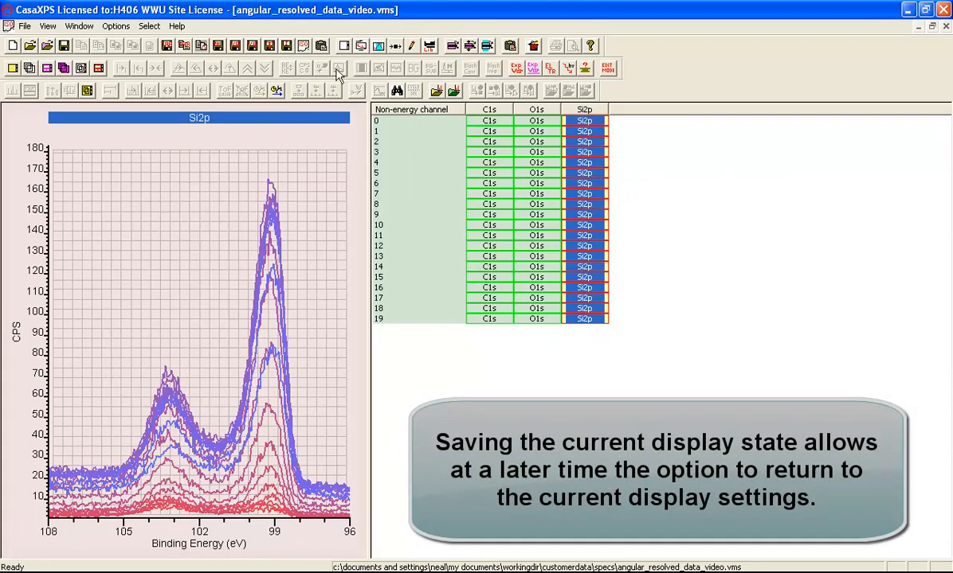
- Set the page layout to two tiles arranged in columns, one tile per column
click(322, 45)
drag(343, 208, 465, 216)
click(437, 251)
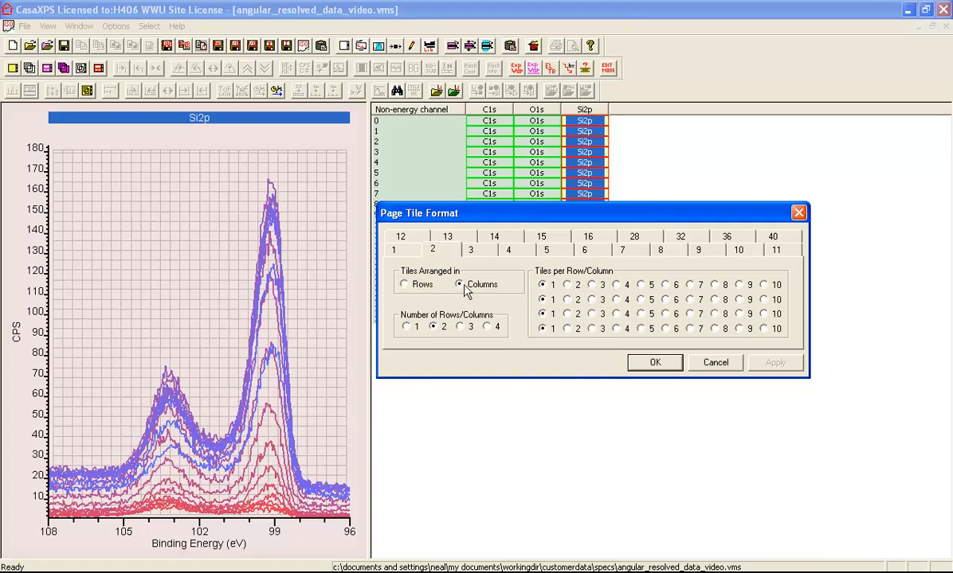
click(633, 363)
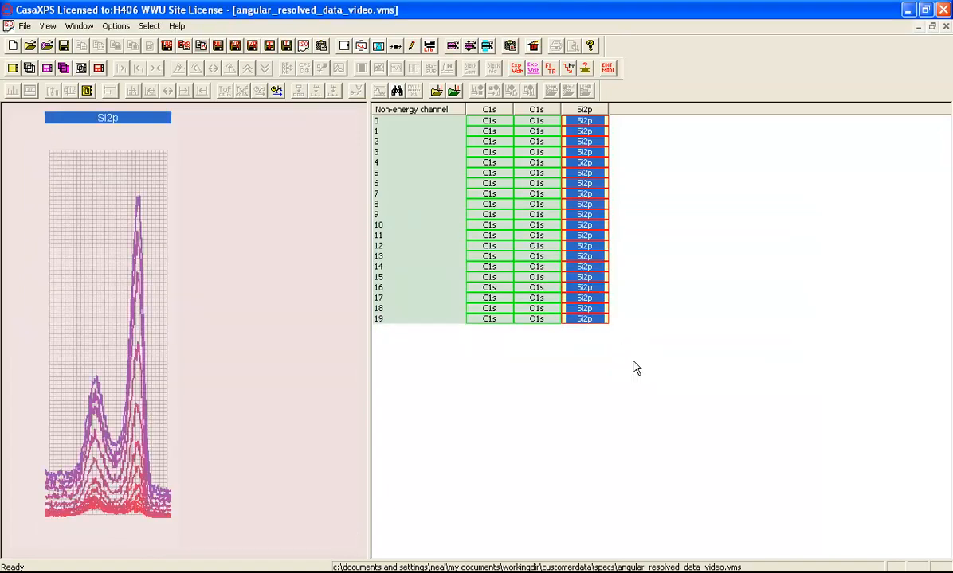
- Widen the display area and add a second tile based on the selected Si2p tile
drag(367, 277, 542, 276)
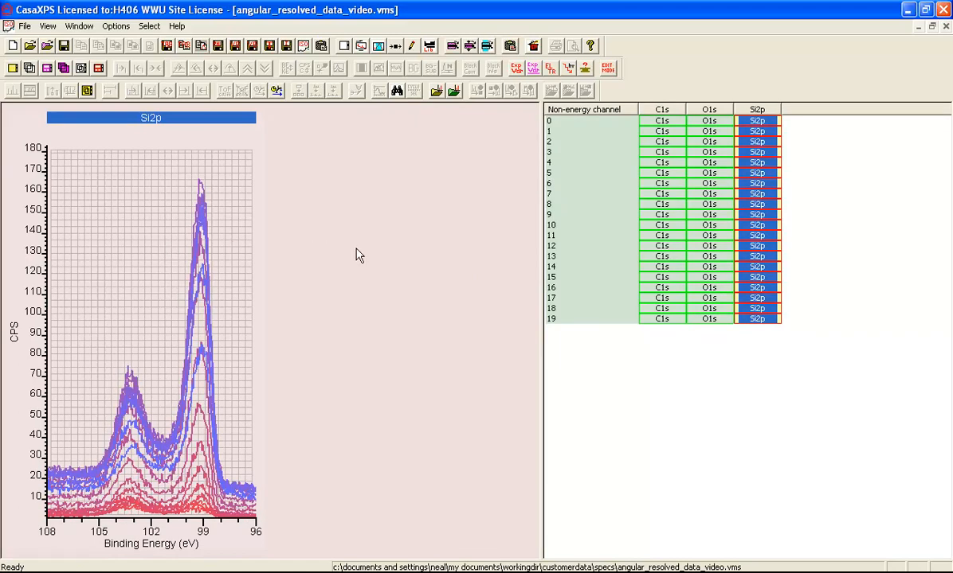
click(143, 207)
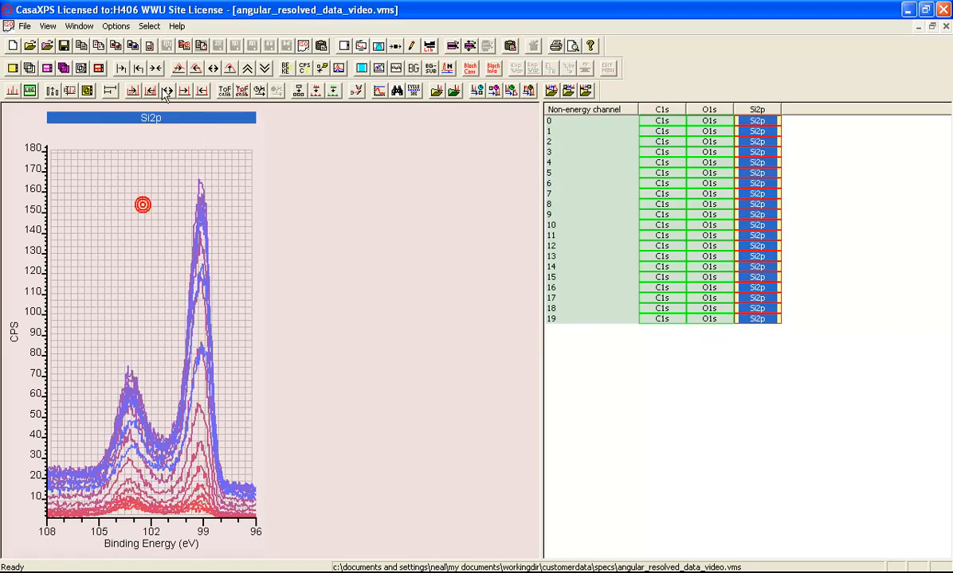
click(115, 26)
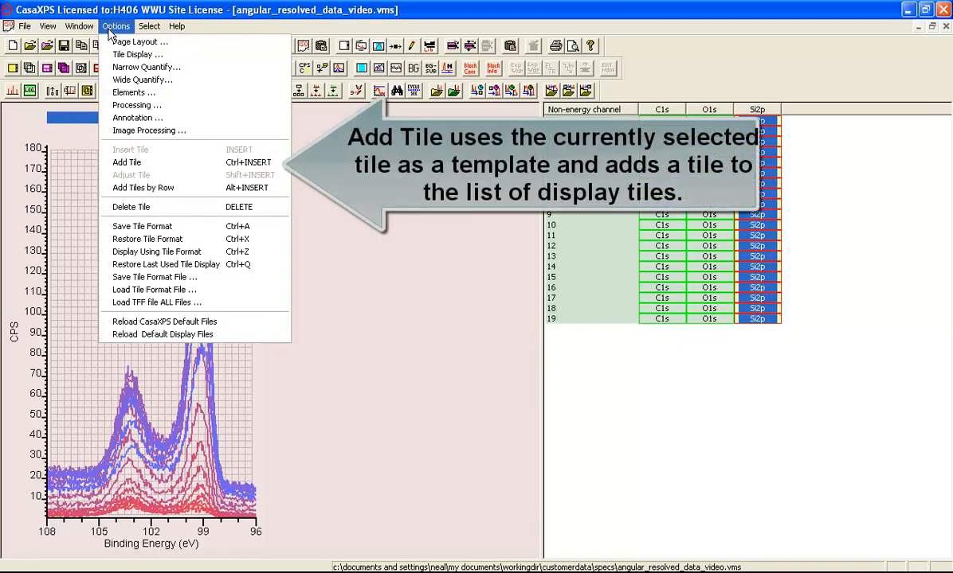
click(115, 163)
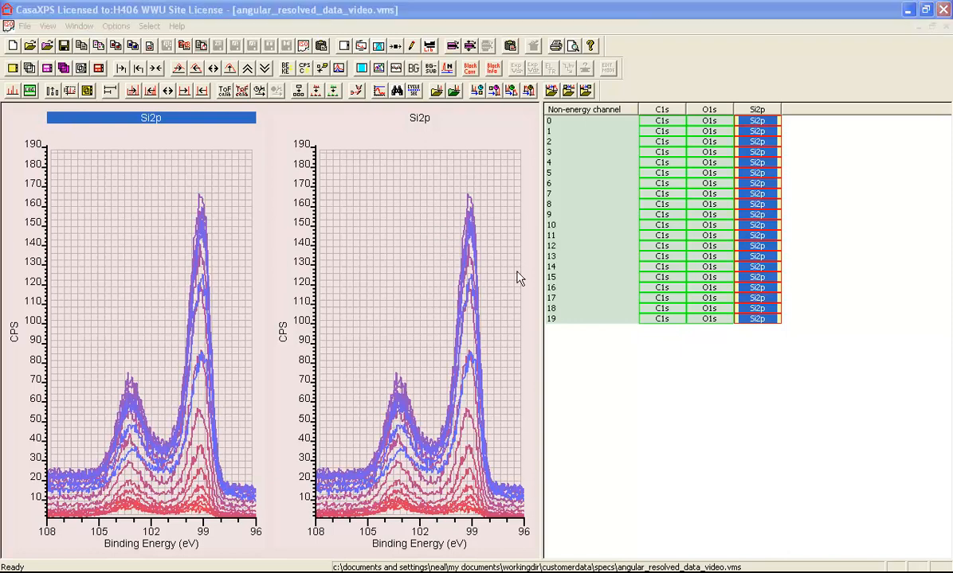
- Set the second tile's display geometry to Annotation Tables and apply it
click(424, 200)
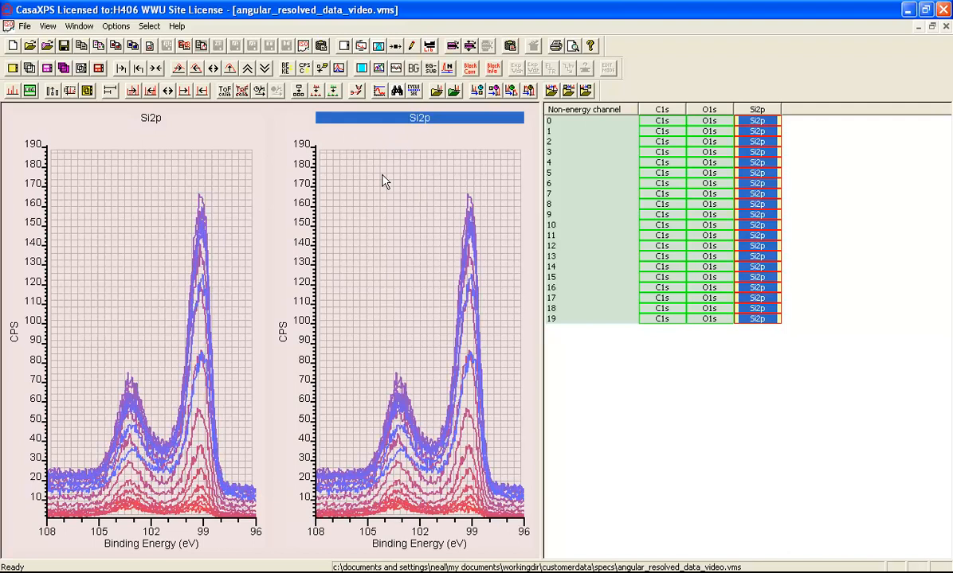
click(360, 46)
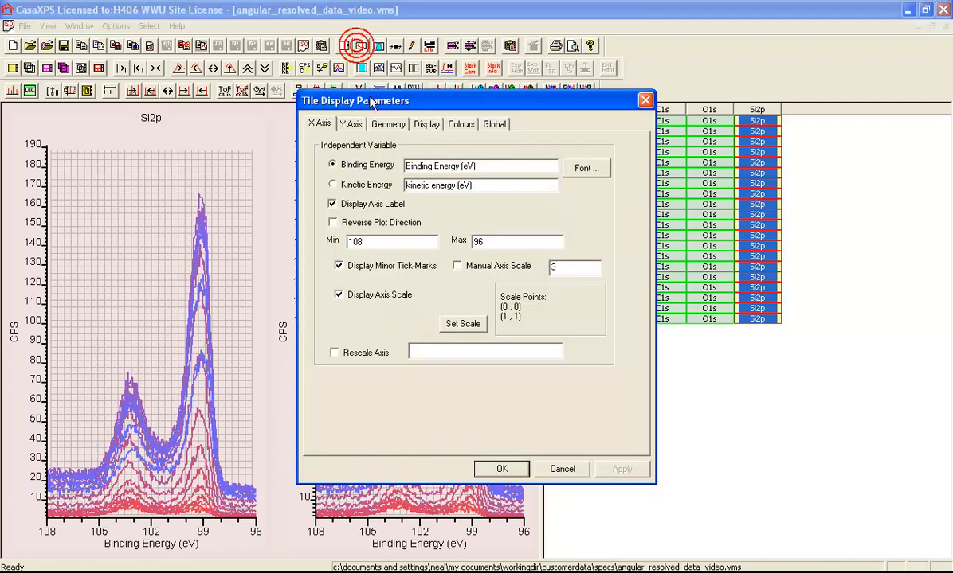
drag(367, 100, 613, 134)
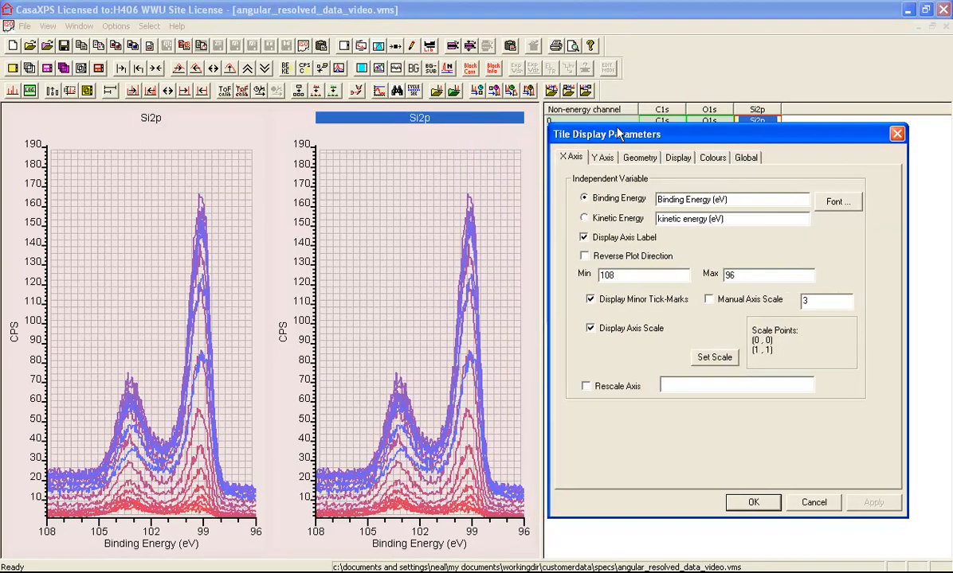
click(679, 160)
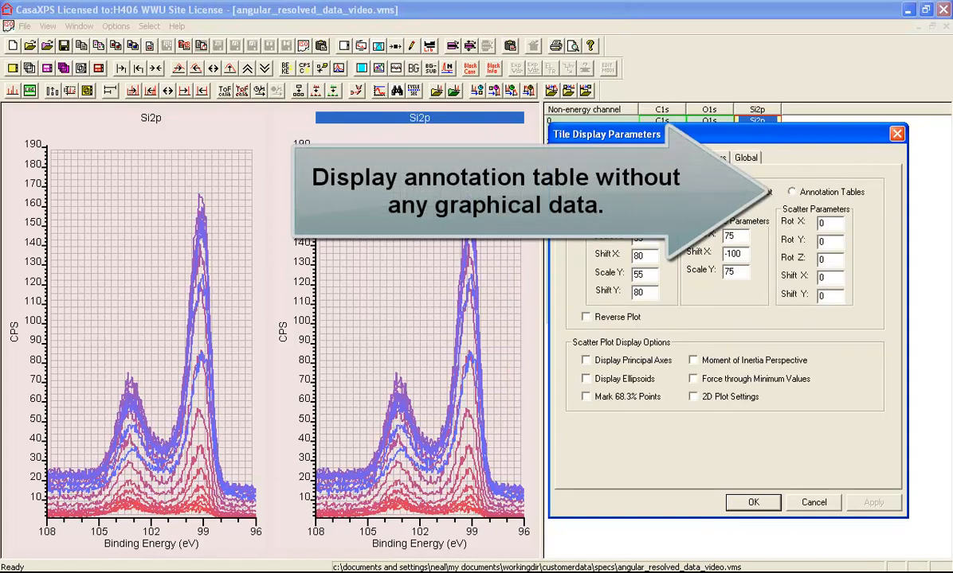
click(792, 193)
click(872, 503)
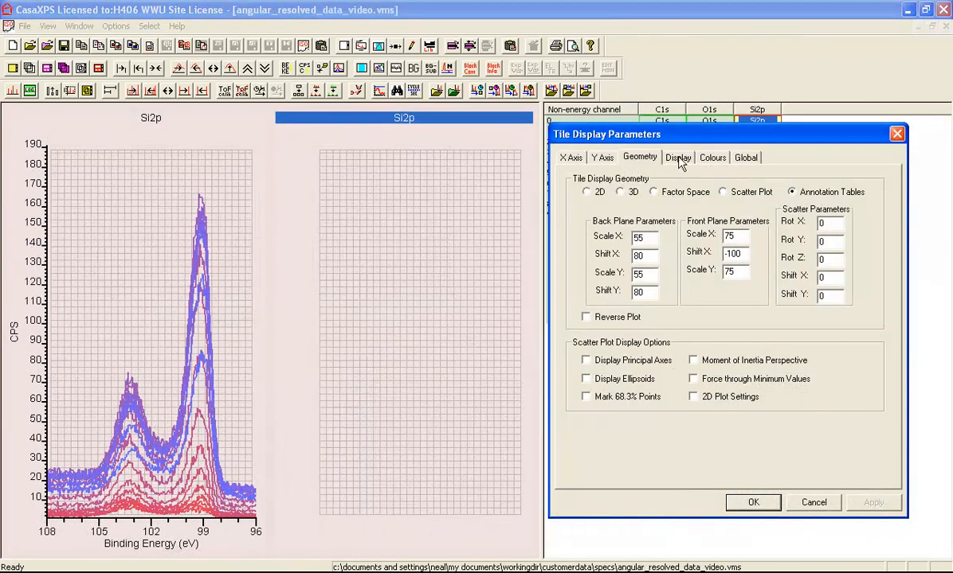
- Turn off the Annotation display item for the second tile, apply, and widen the display area
click(678, 159)
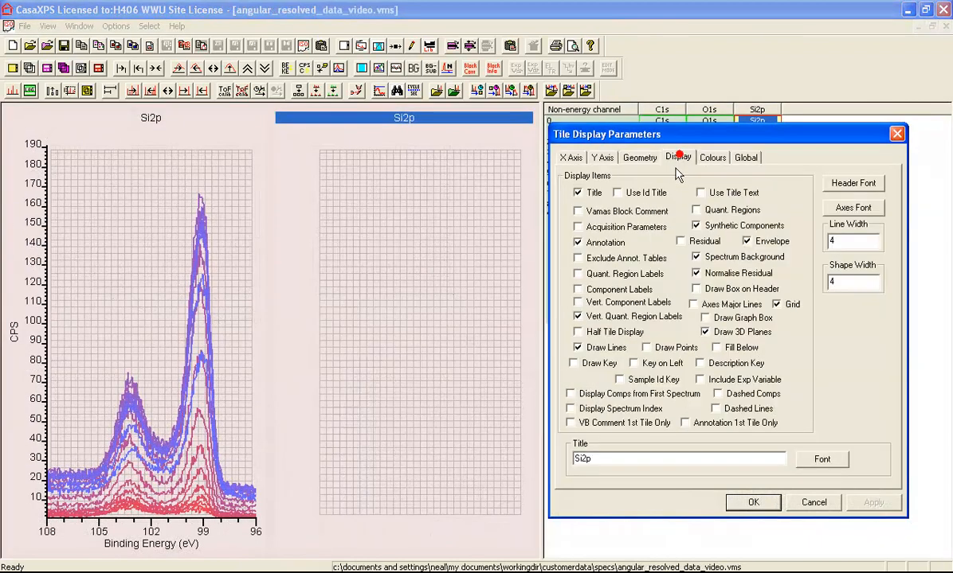
click(590, 241)
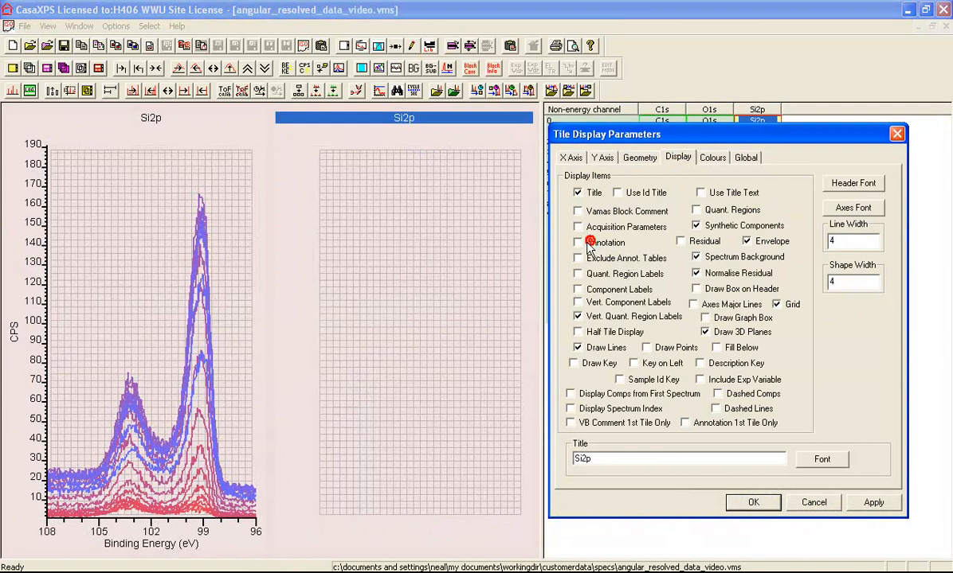
click(888, 505)
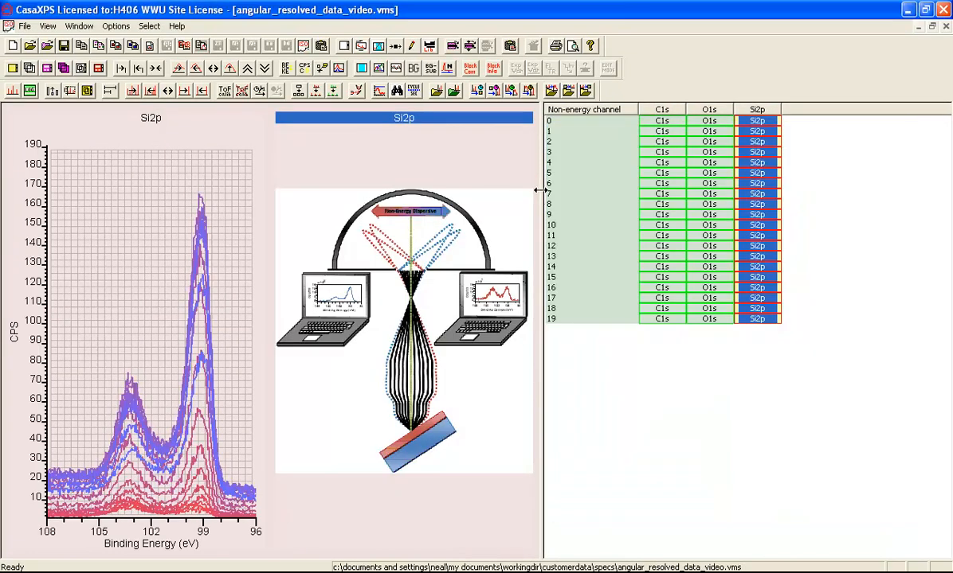
drag(539, 189, 941, 202)
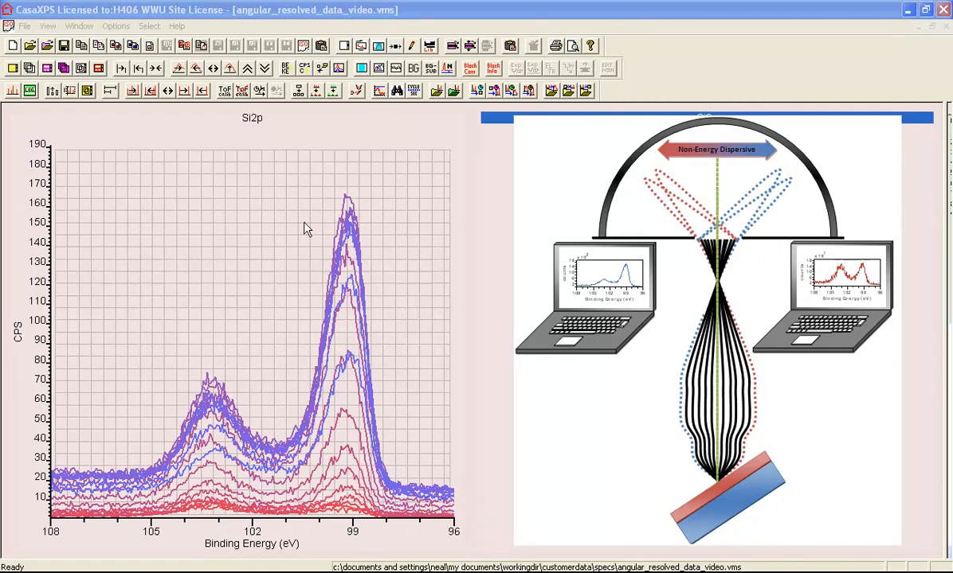
- Switch the Si2p tile to a 3D plot and step through its perspective settings
click(255, 215)
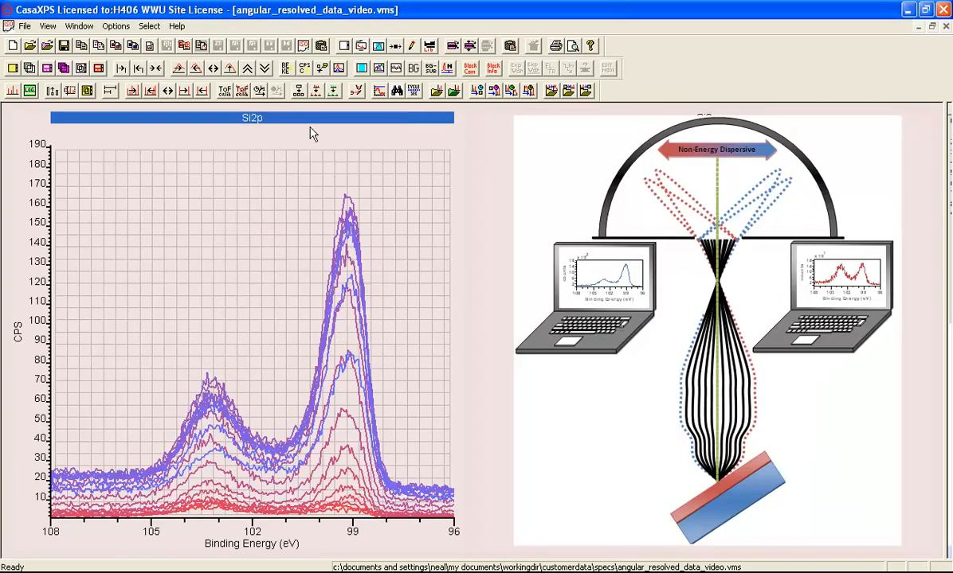
click(322, 68)
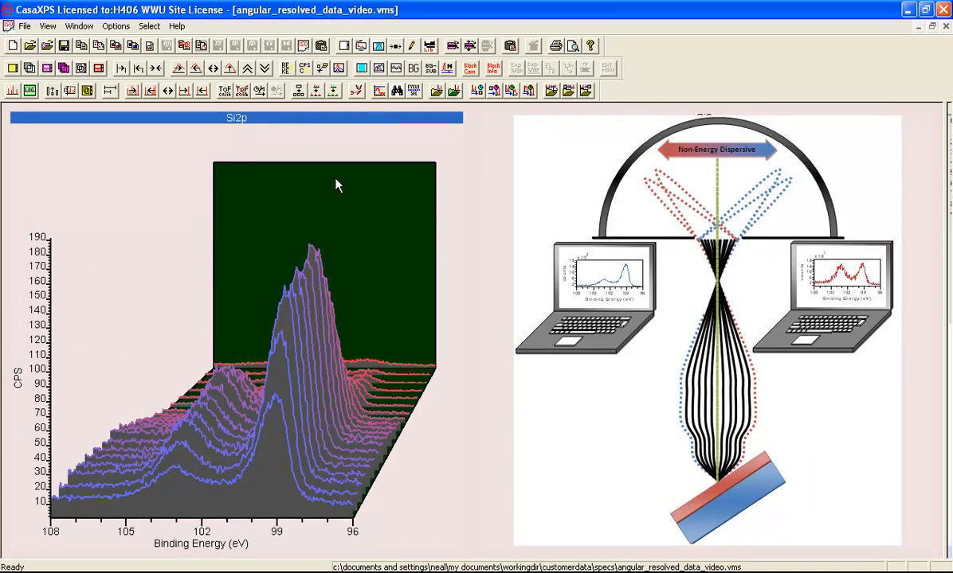
click(337, 69)
click(338, 69)
click(338, 69)
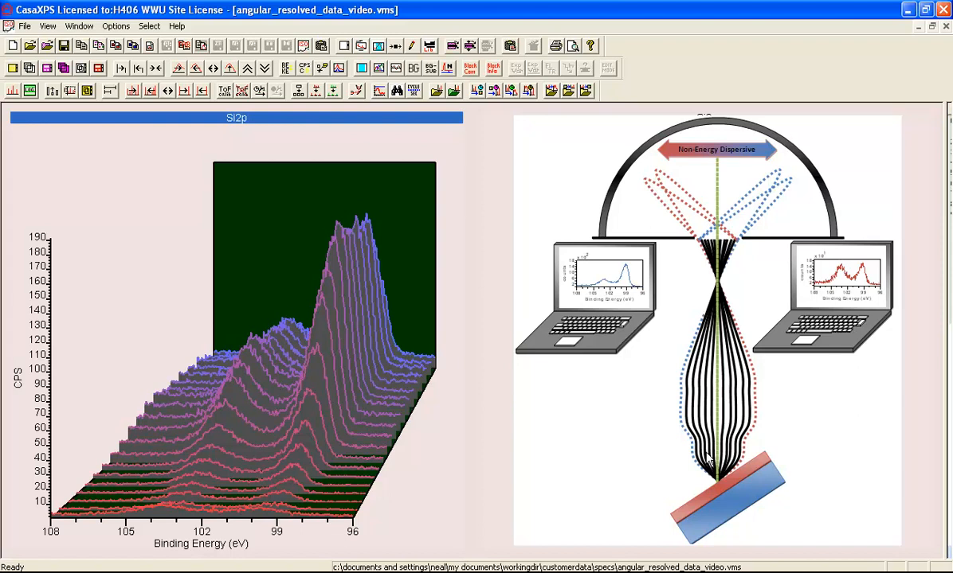
- Restore the saved tile format and return the display area to its original width
click(717, 492)
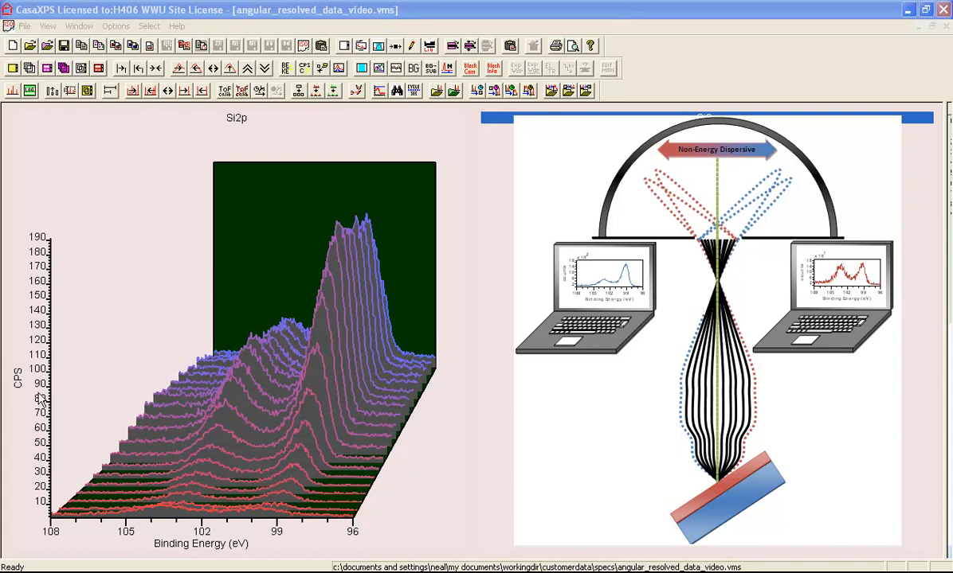
click(274, 354)
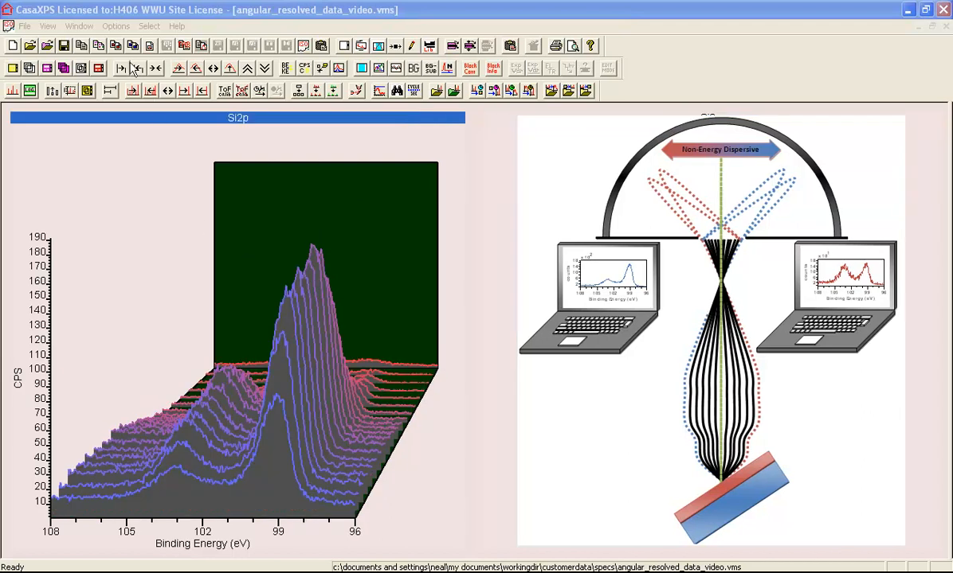
click(115, 27)
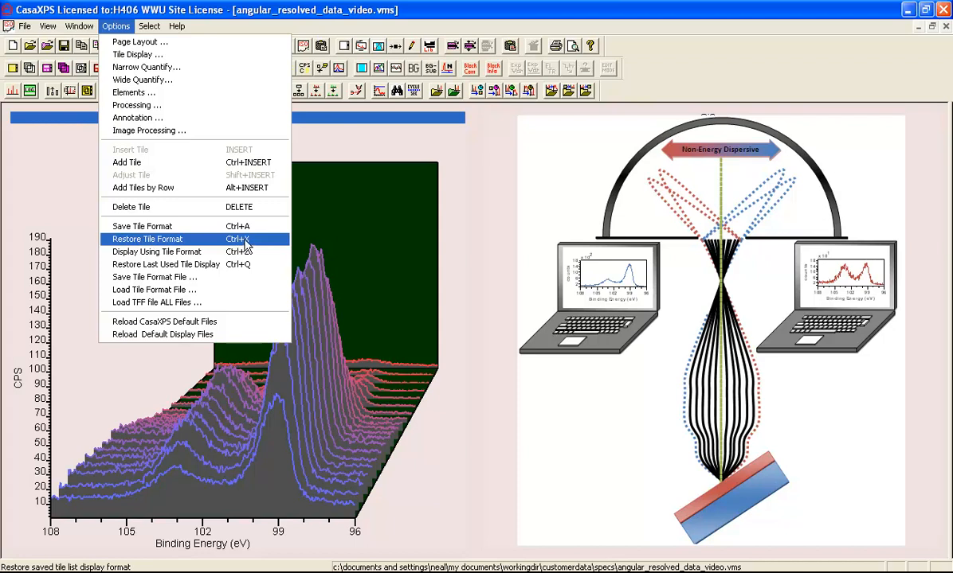
click(165, 239)
drag(730, 225, 497, 224)
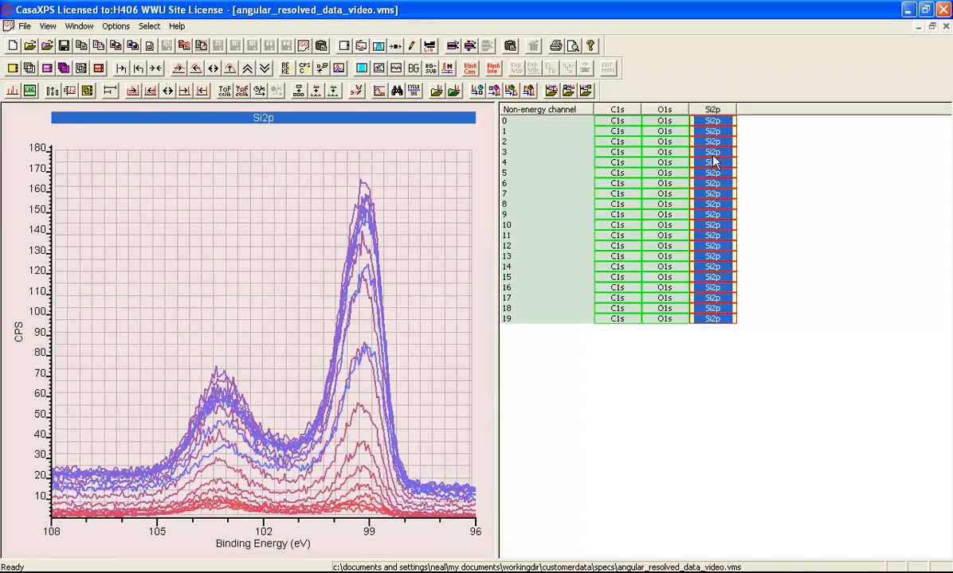
- Display the O1s spectra for rows 2 to 13
click(344, 46)
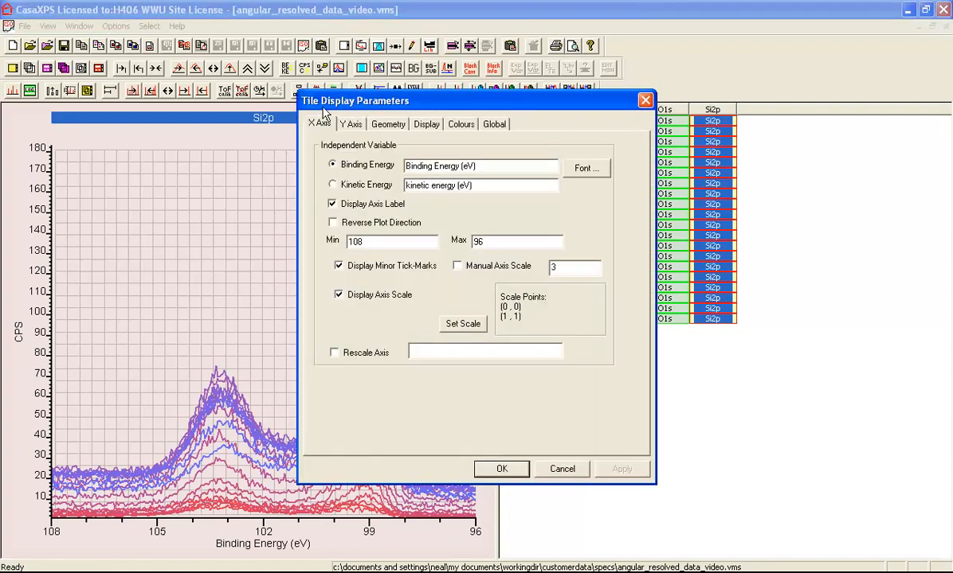
click(492, 472)
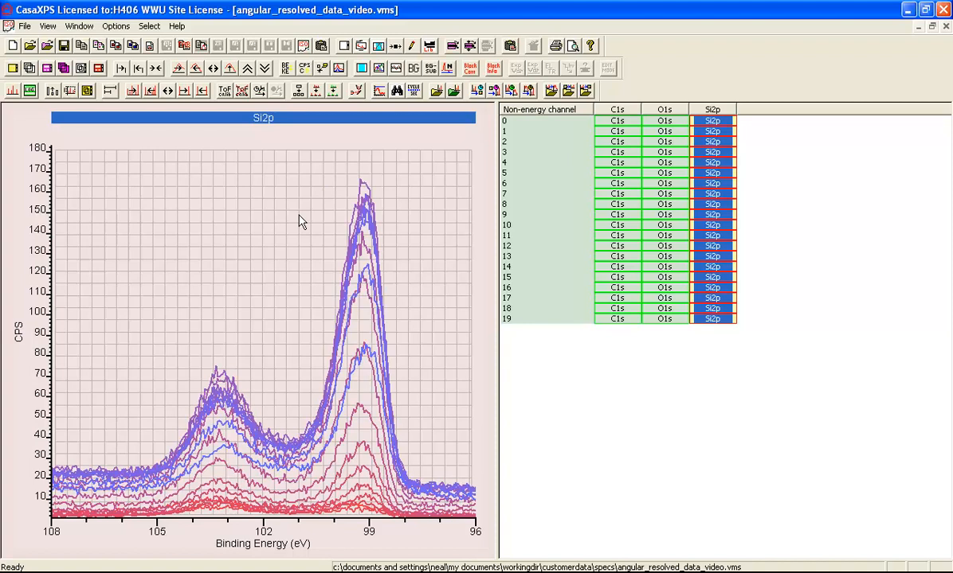
click(664, 141)
shift+click(664, 256)
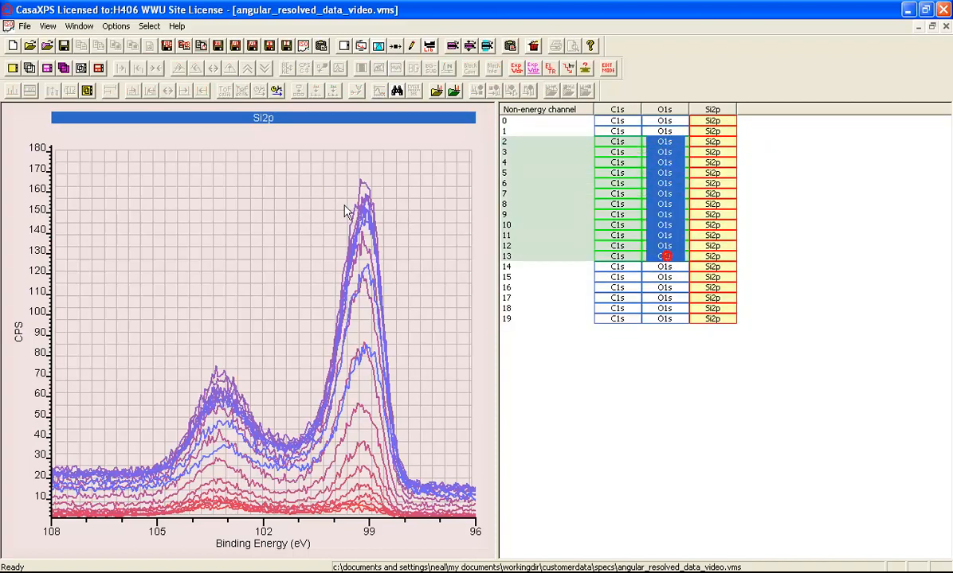
click(30, 69)
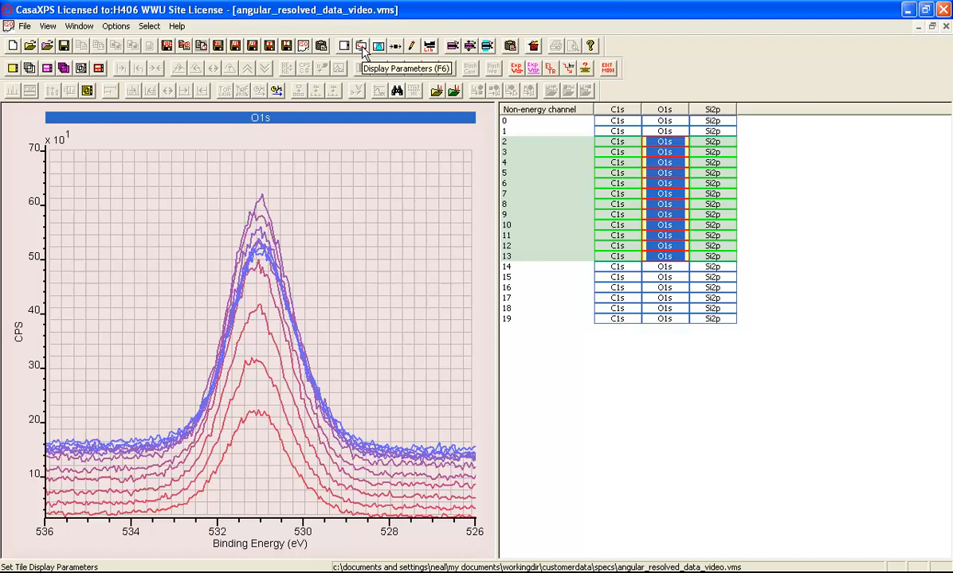
- Select all Si2p spectra and generate PCA abstract factors with Factors set to 20
click(700, 110)
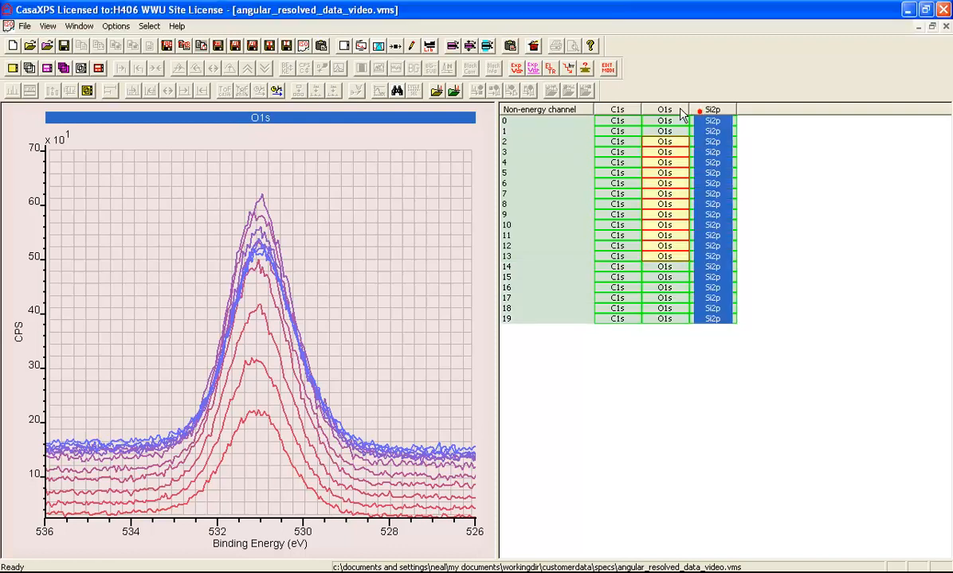
click(28, 67)
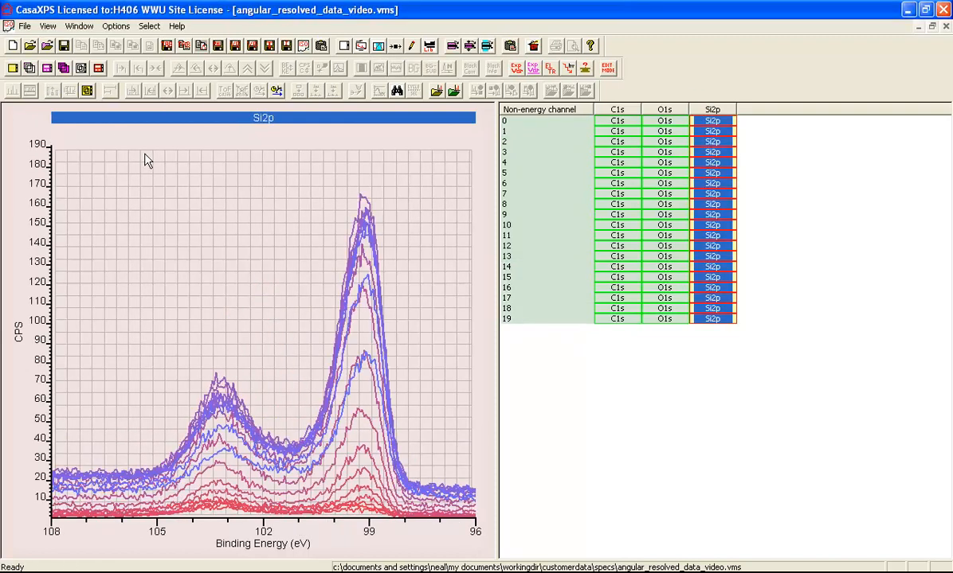
click(361, 45)
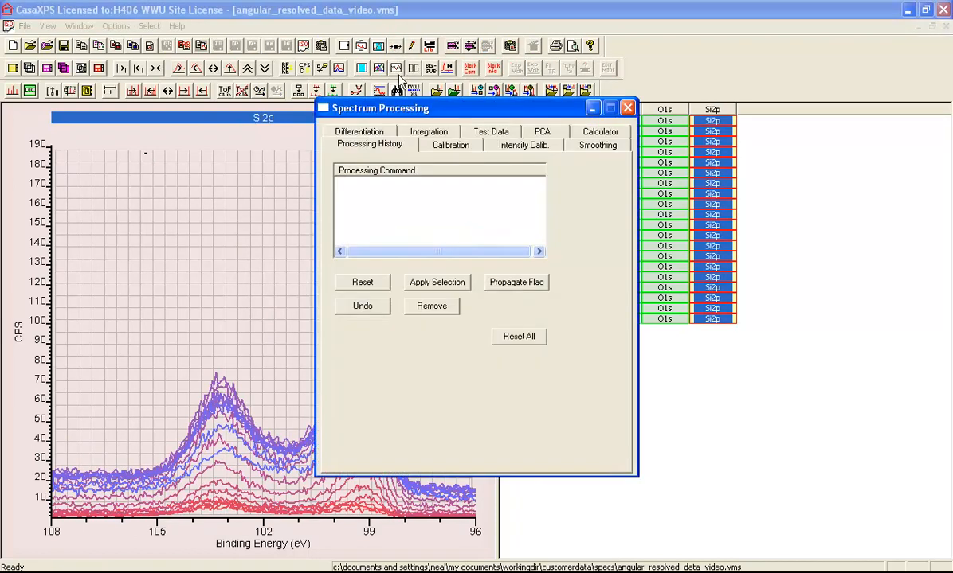
drag(402, 116, 662, 161)
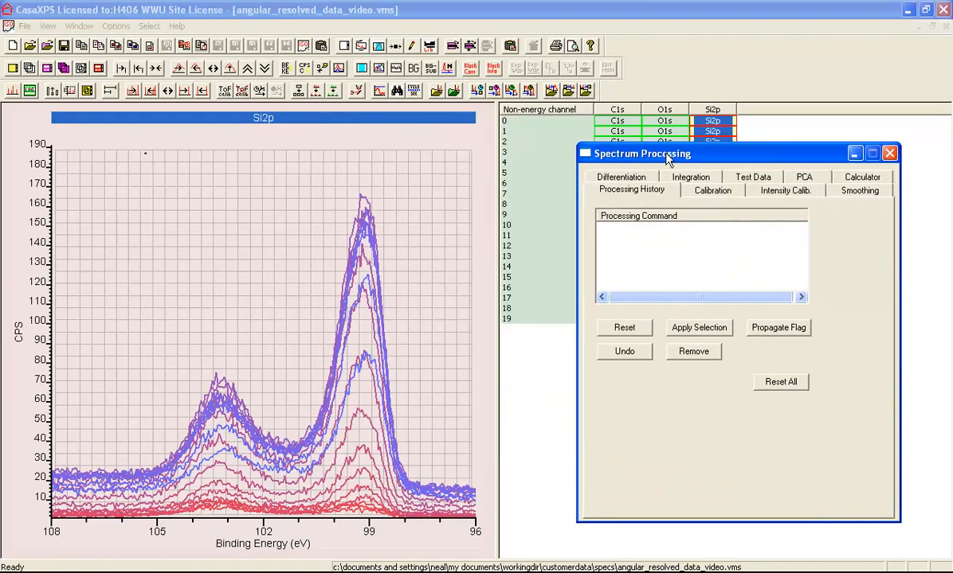
click(805, 178)
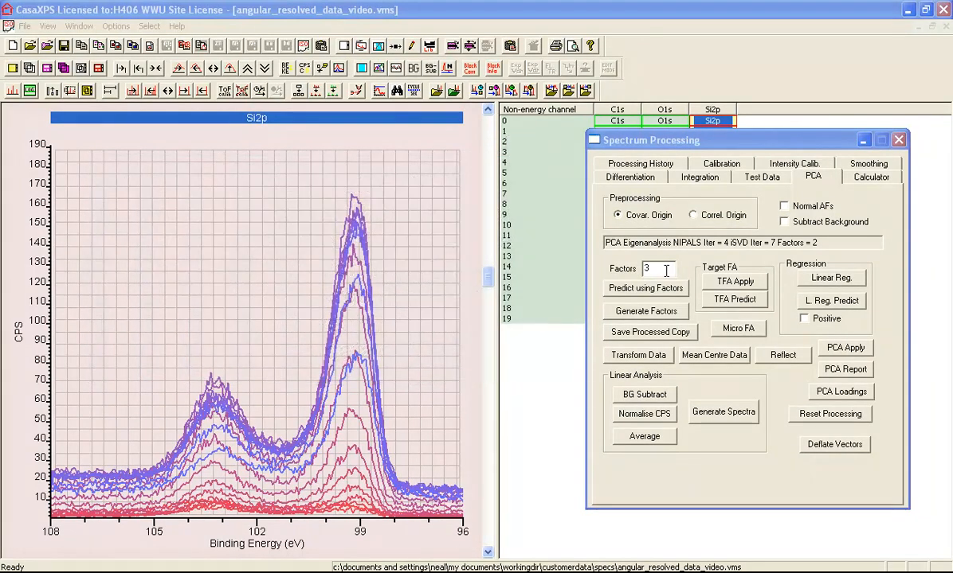
double_click(662, 270)
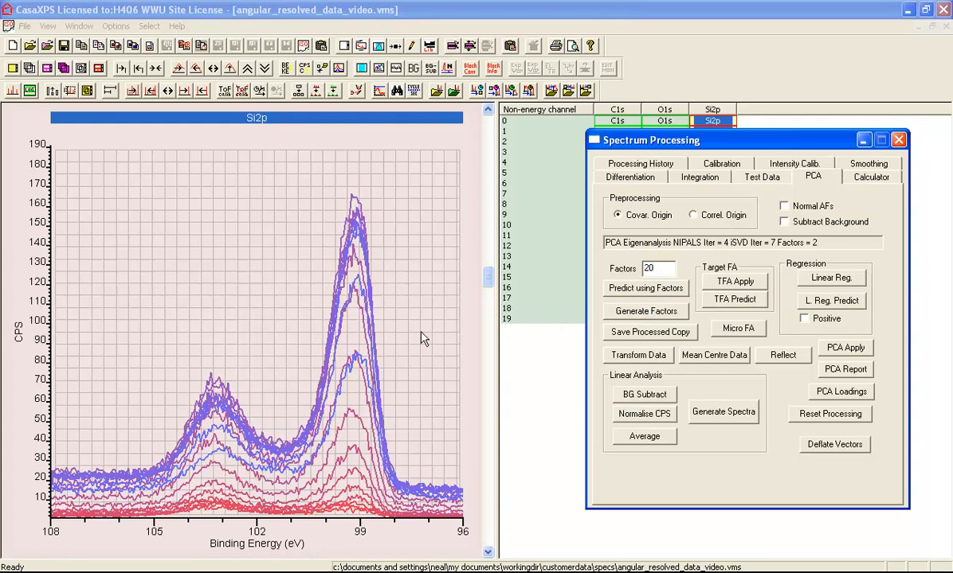
click(646, 311)
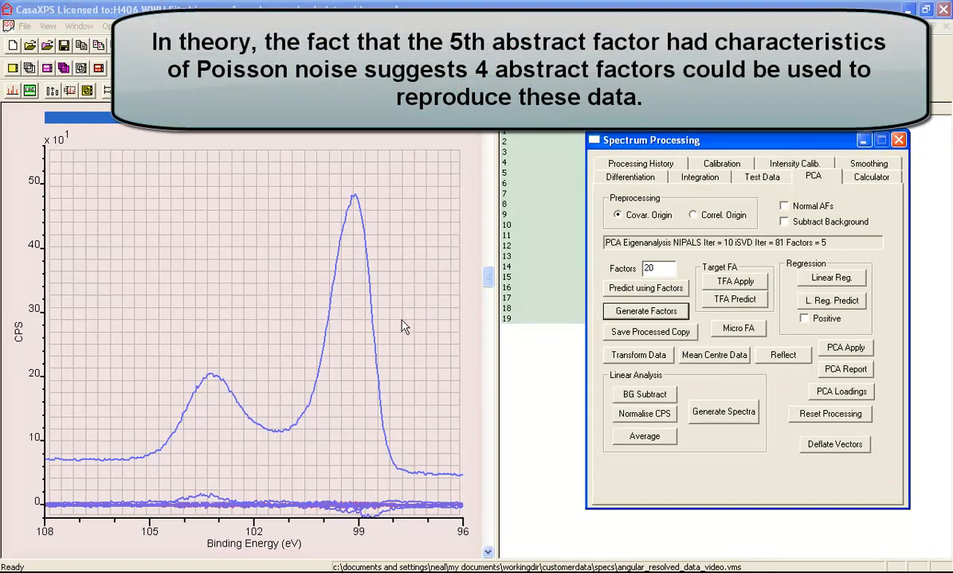
- Reset the PCA processing and switch preprocessing to correlation about the origin
click(830, 241)
drag(831, 242, 787, 242)
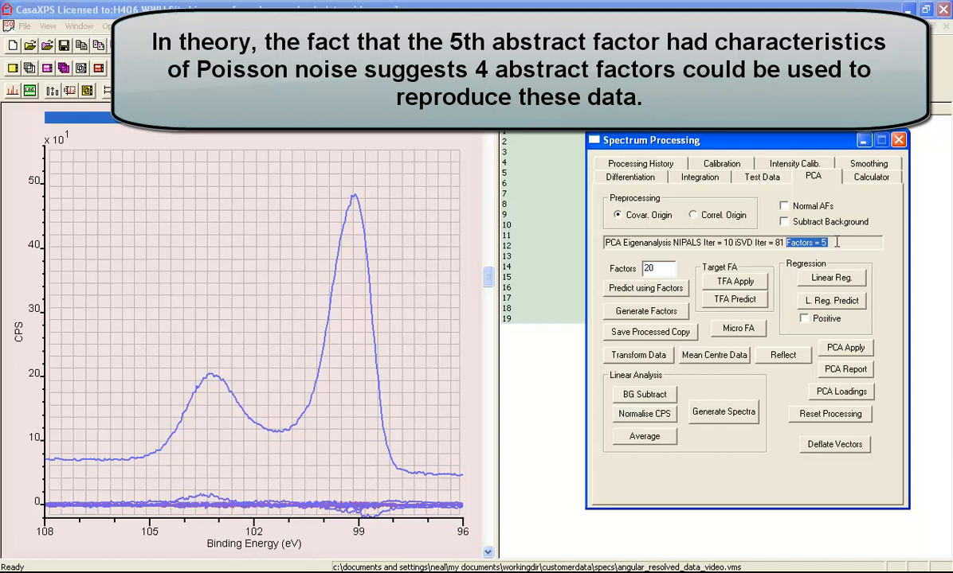
click(826, 416)
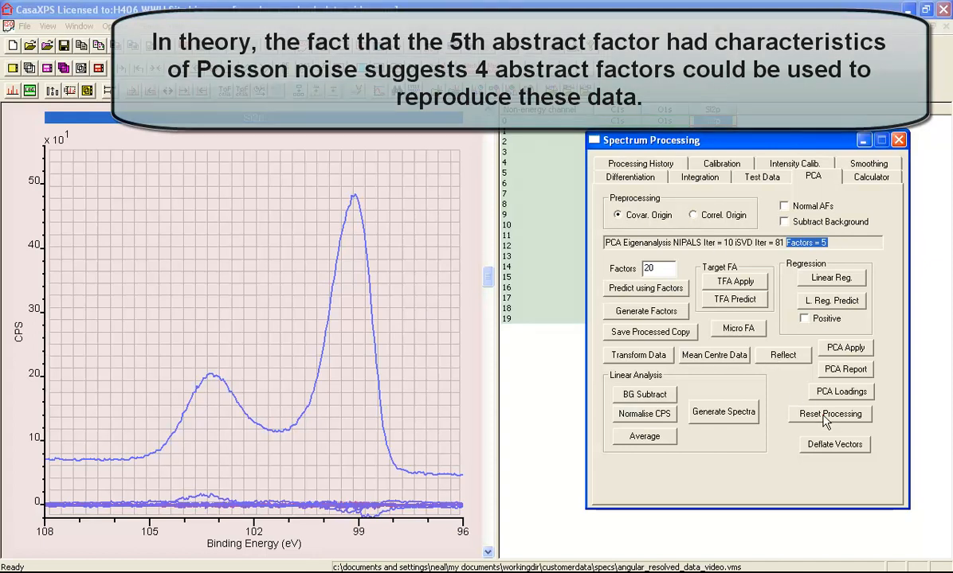
click(701, 218)
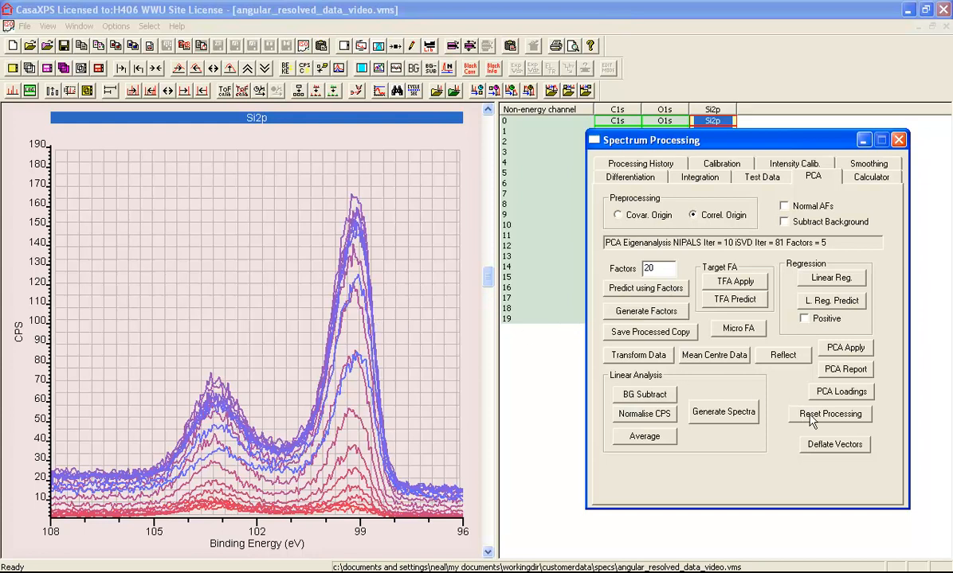
- Generate the abstract factors again with correlation-about-origin preprocessing
click(645, 311)
drag(835, 243, 787, 242)
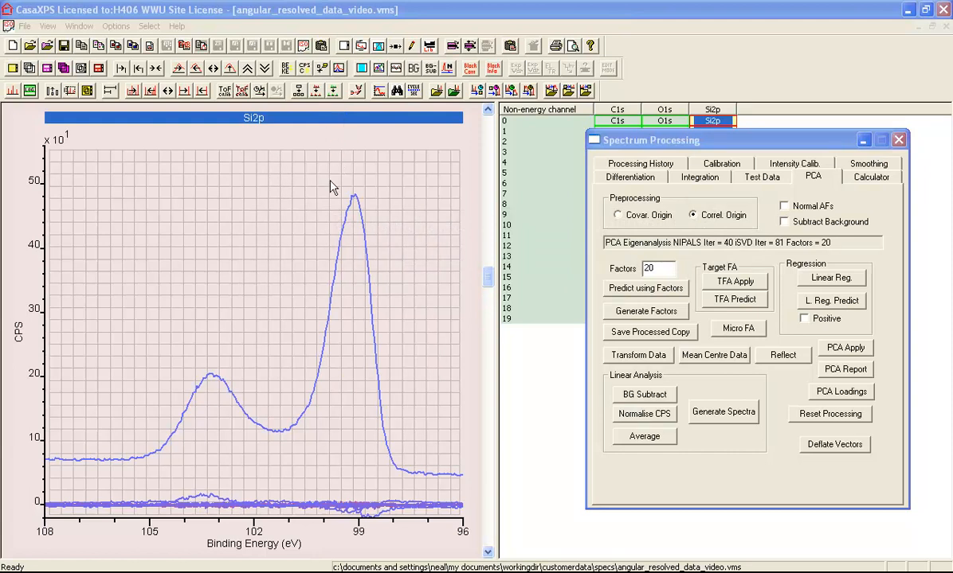
- Set the page tile format to two rows of two tiles and scroll through the factor tiles
click(344, 45)
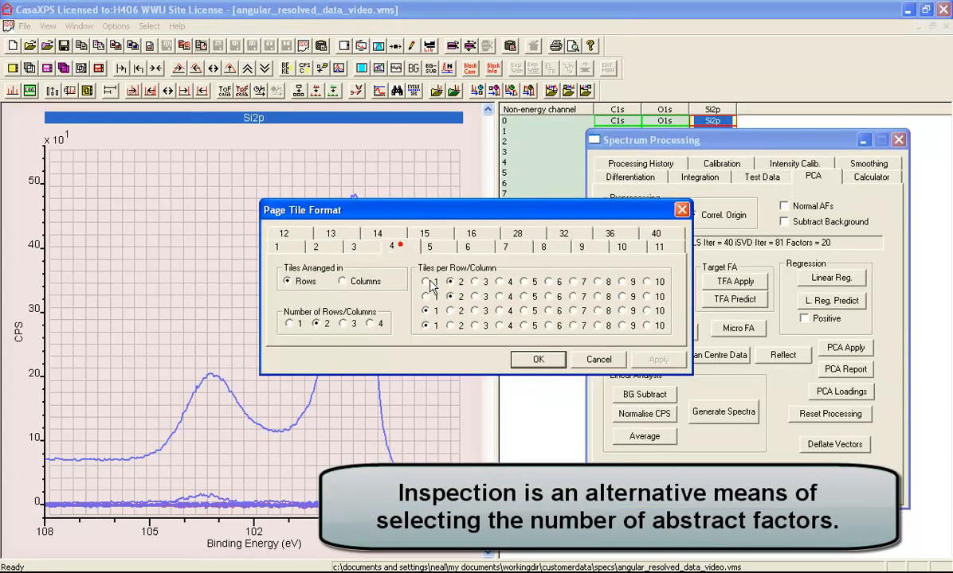
click(538, 360)
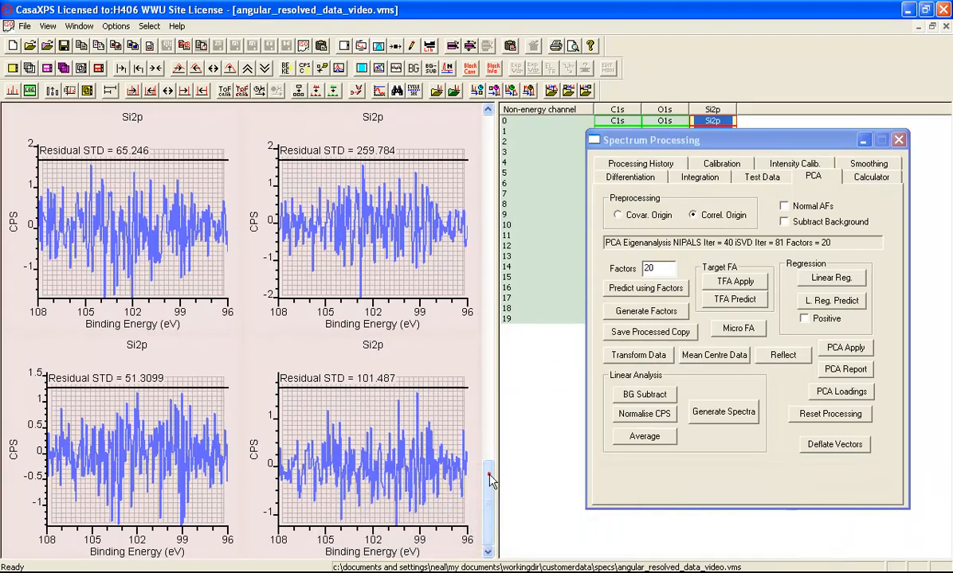
click(488, 474)
click(487, 155)
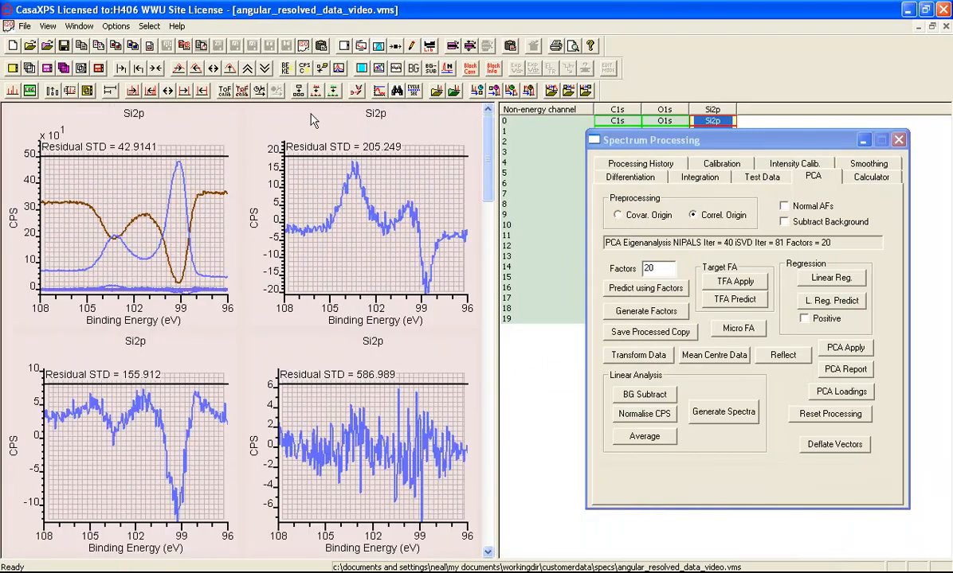
- Browse the abstract factor tiles from first to last and back to the top
click(14, 68)
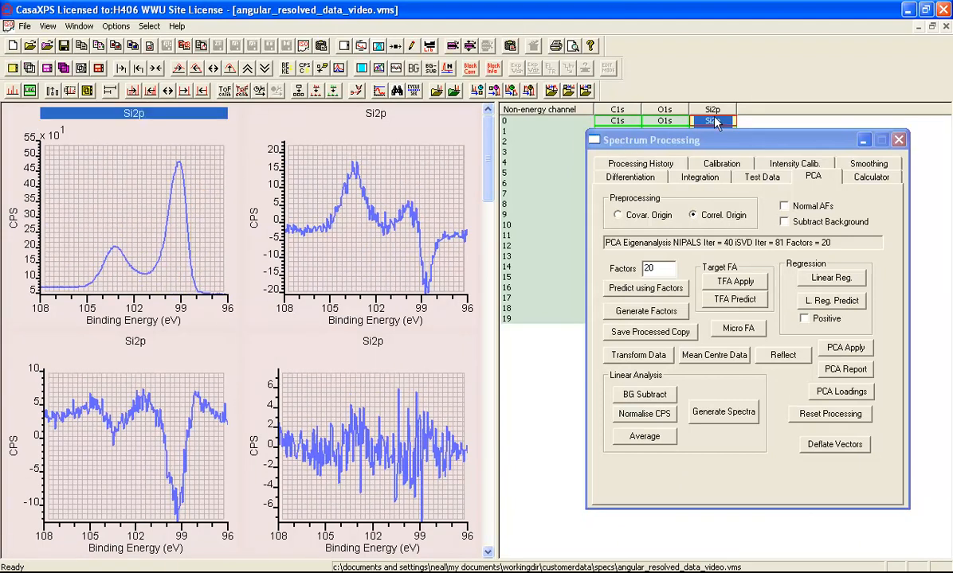
click(700, 140)
drag(700, 140, 722, 182)
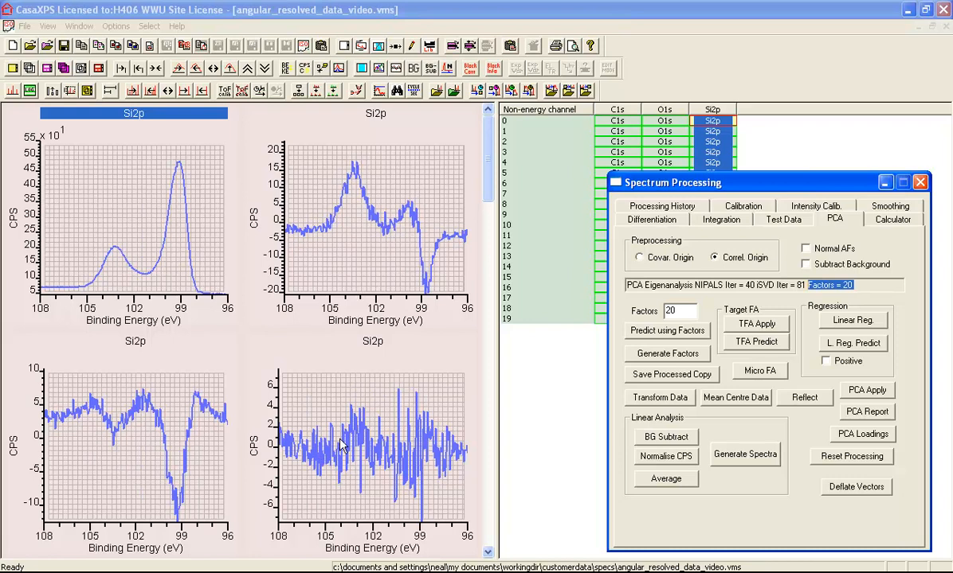
click(487, 431)
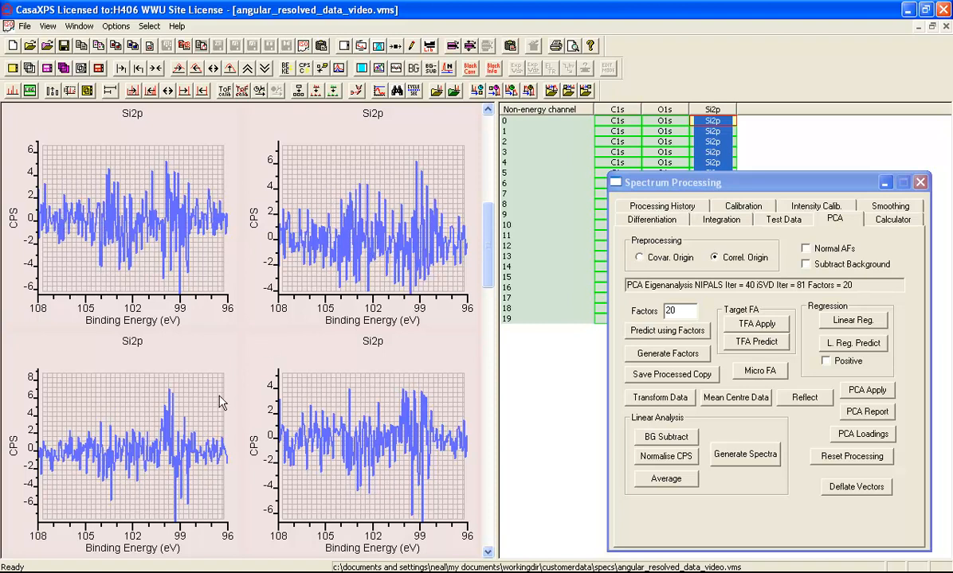
click(487, 447)
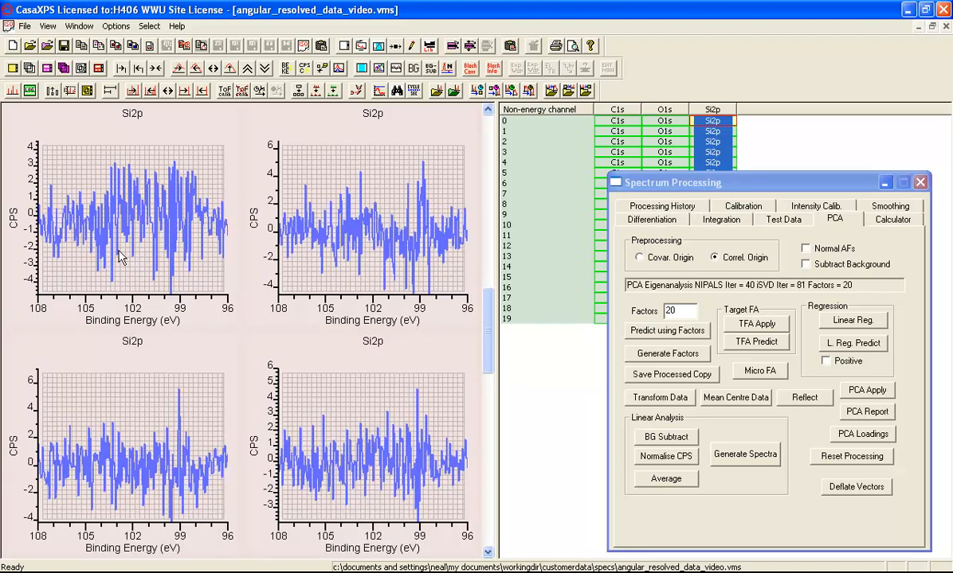
click(487, 438)
click(489, 505)
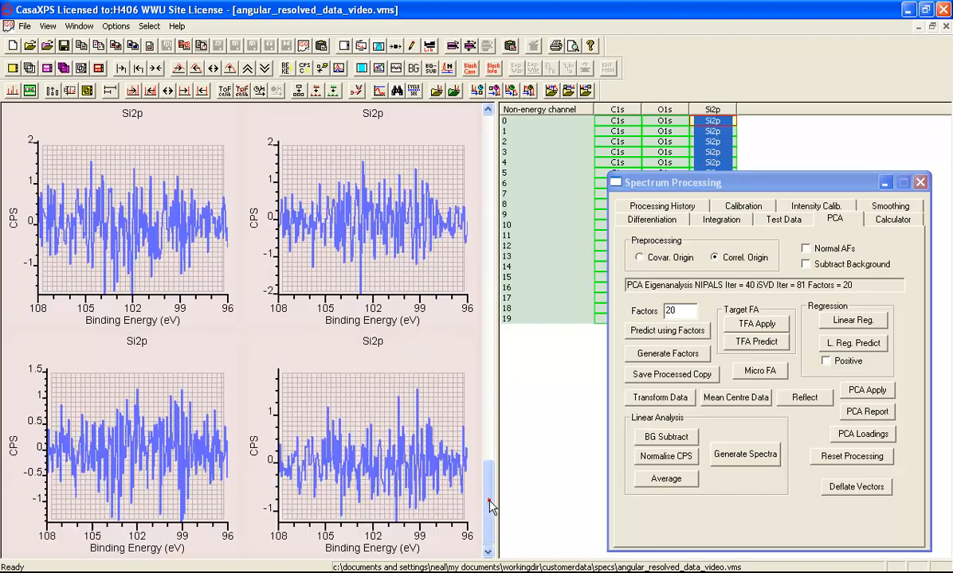
click(489, 137)
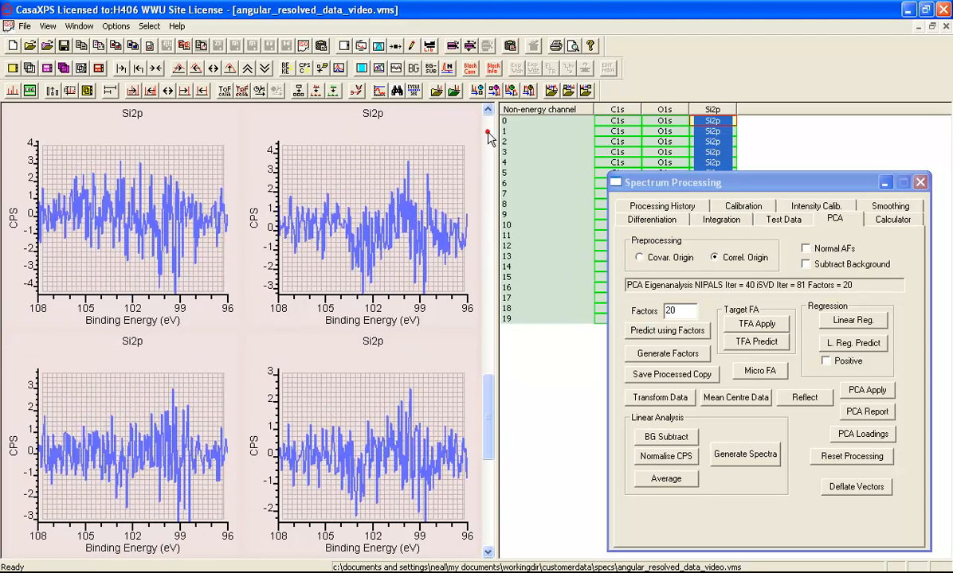
click(489, 137)
click(489, 137)
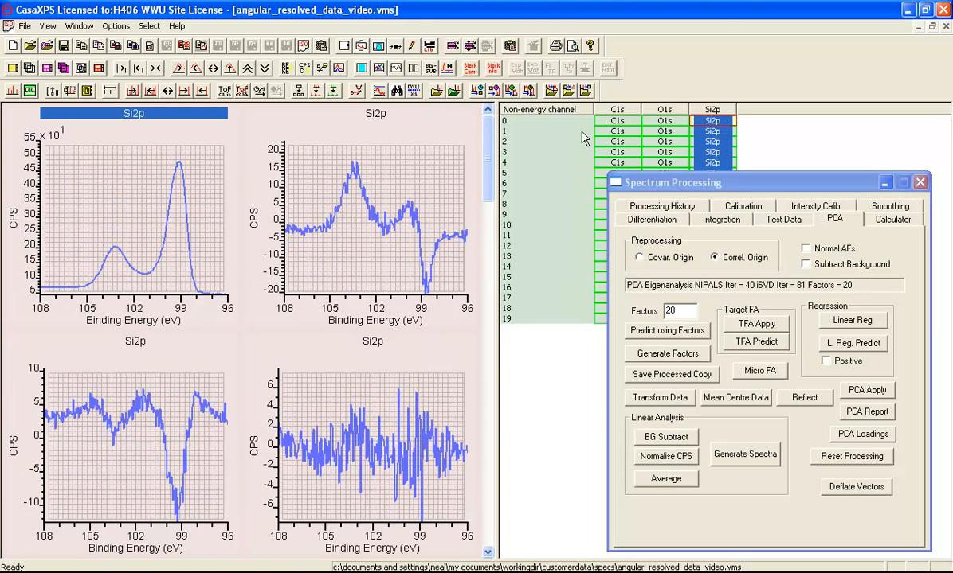
- Reset the processing to restore the original Si2p spectra
click(161, 167)
click(30, 68)
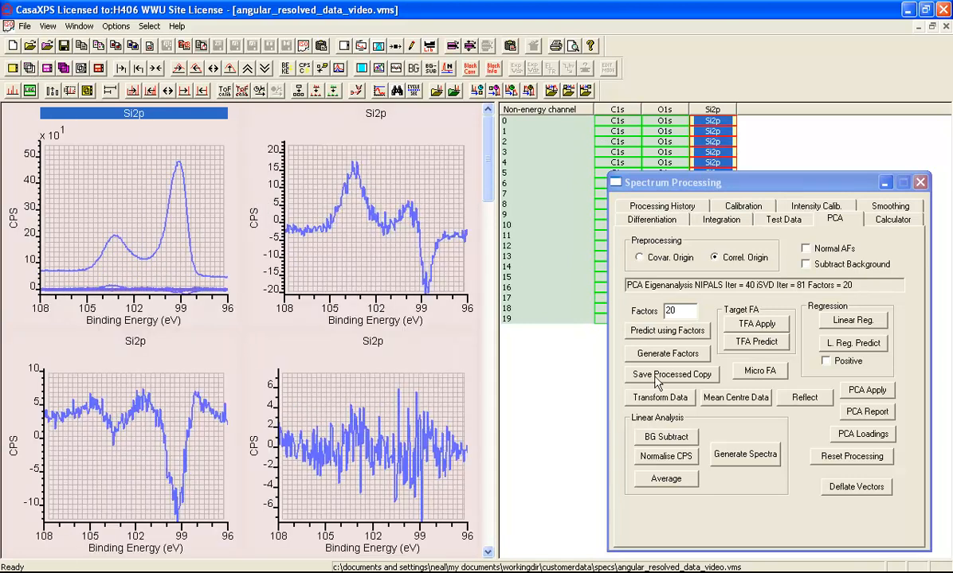
click(836, 457)
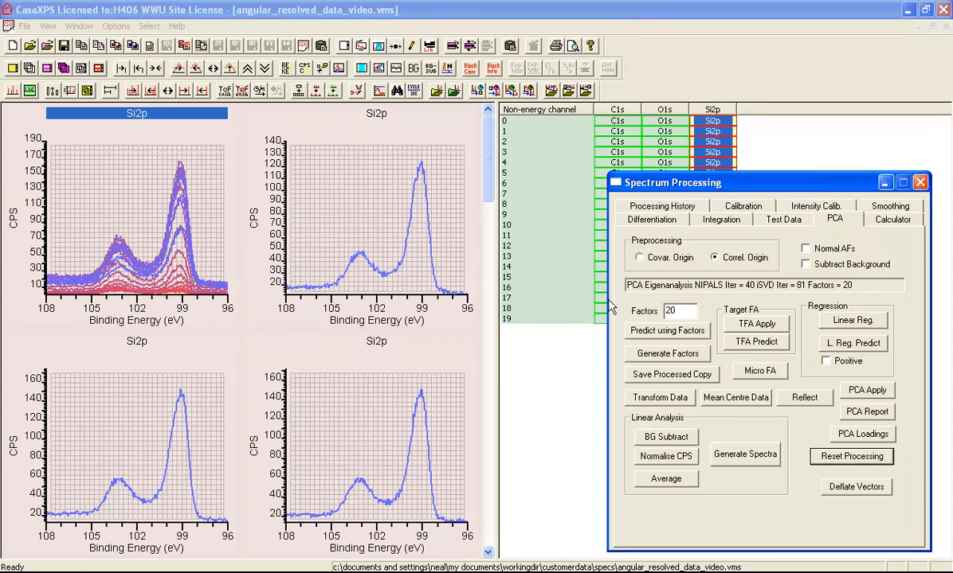
- Set Factors to 4 and predict the spectra from those abstract factors
click(683, 312)
double_click(681, 312)
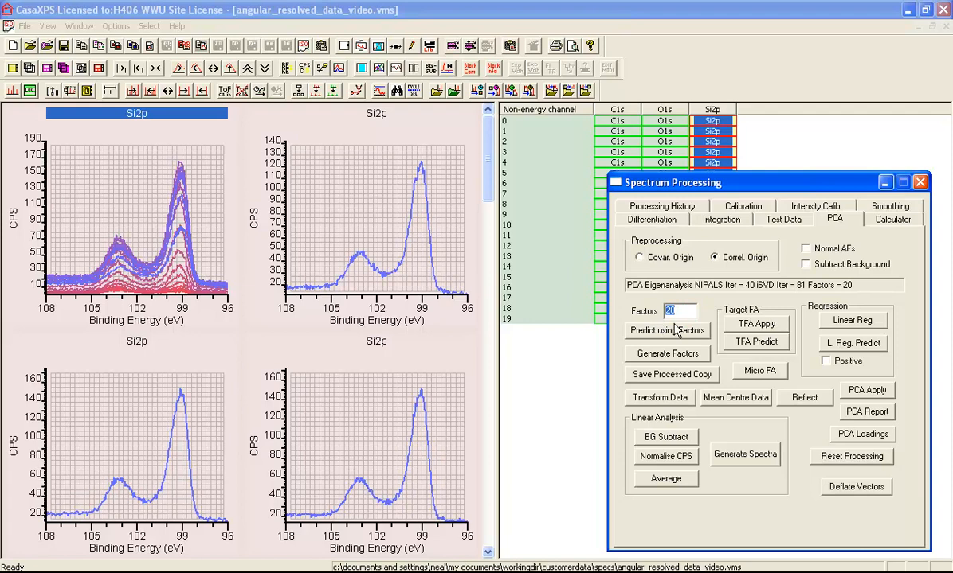
text(4)
click(665, 331)
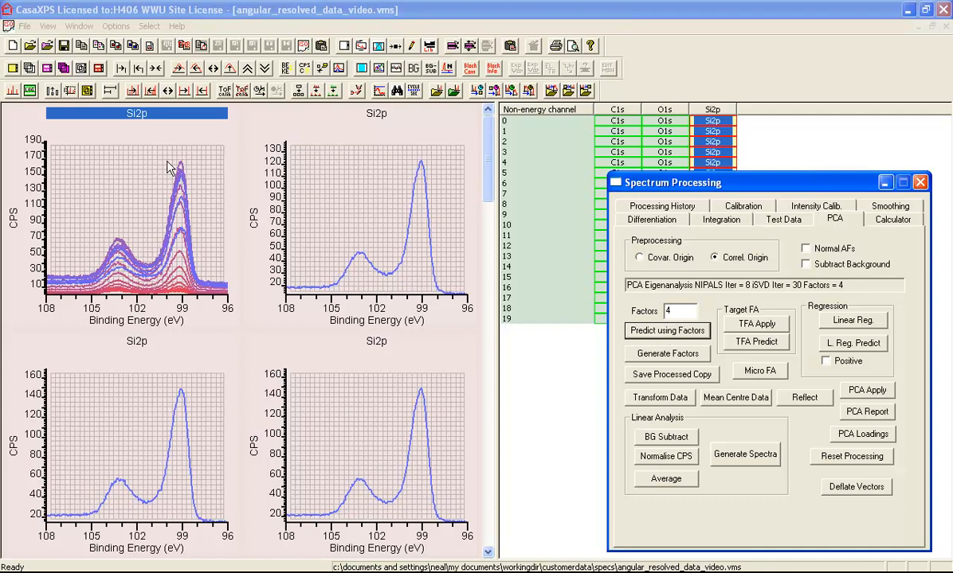
- Browse the predicted Si2p spectra through all tiles
click(16, 68)
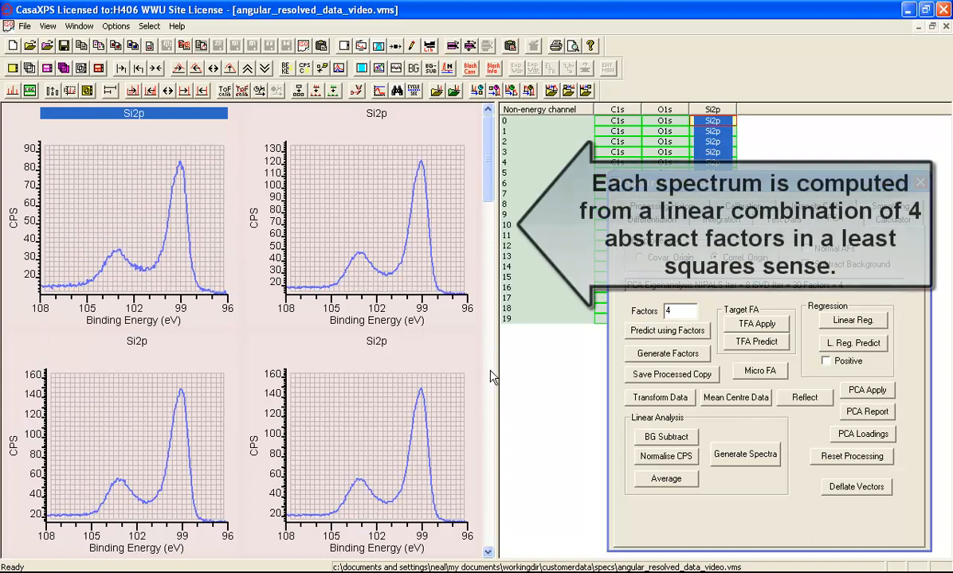
click(490, 428)
click(489, 434)
click(489, 435)
click(489, 507)
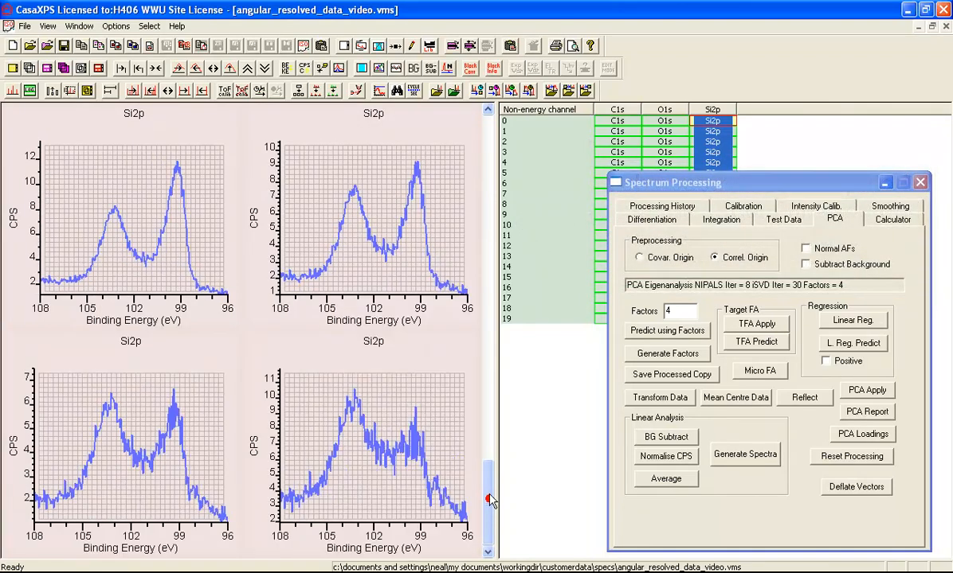
click(488, 139)
click(487, 139)
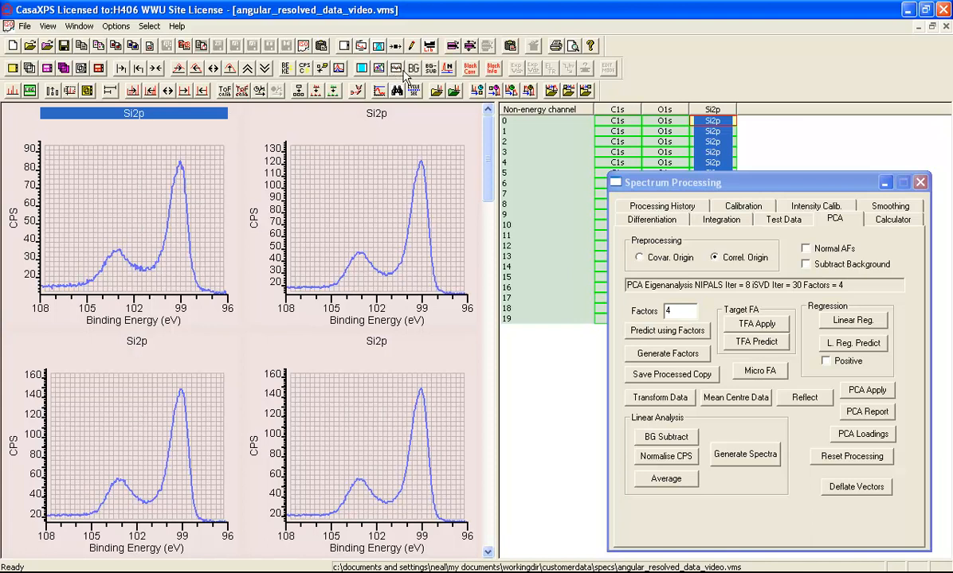
- Display the residual overlays on all tiles and scroll through them
click(378, 68)
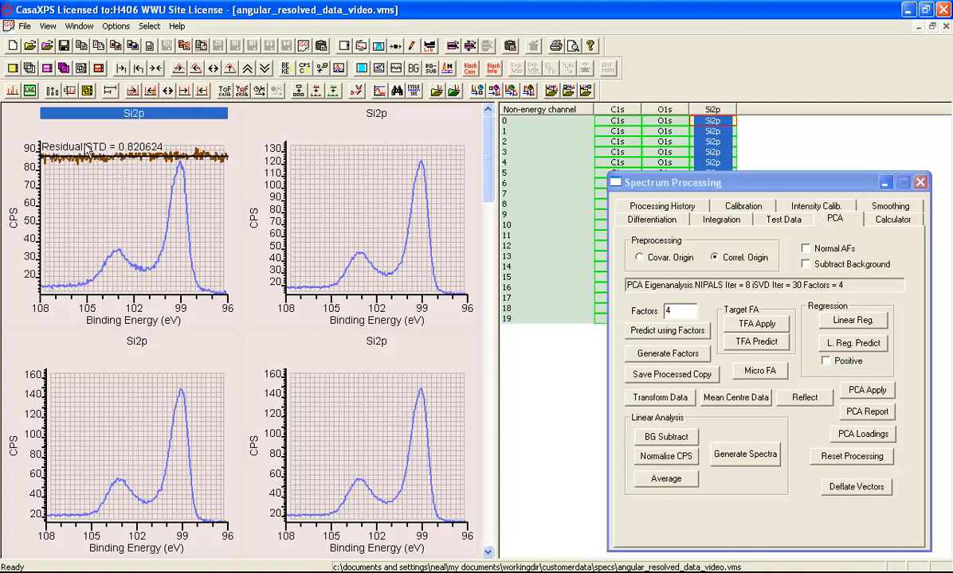
click(31, 91)
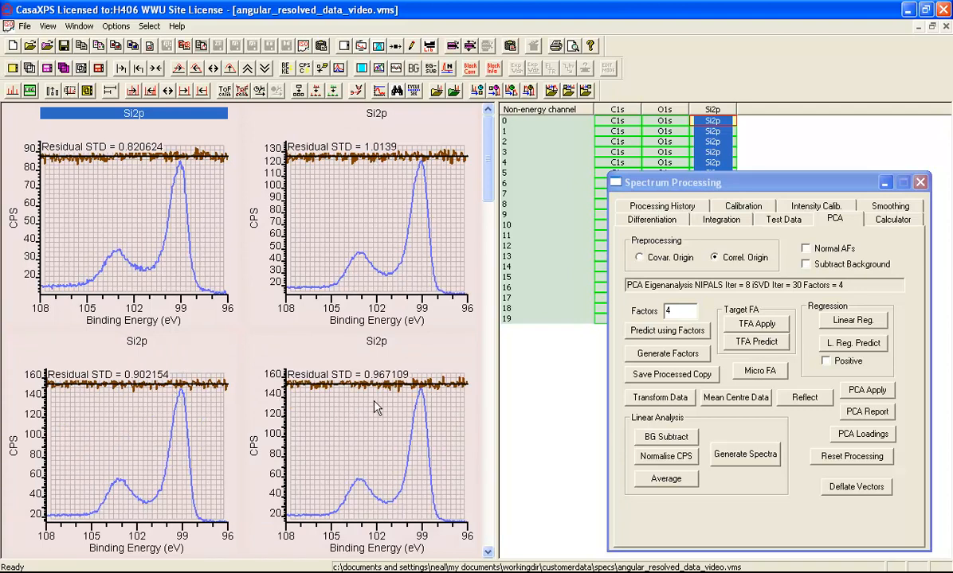
click(490, 419)
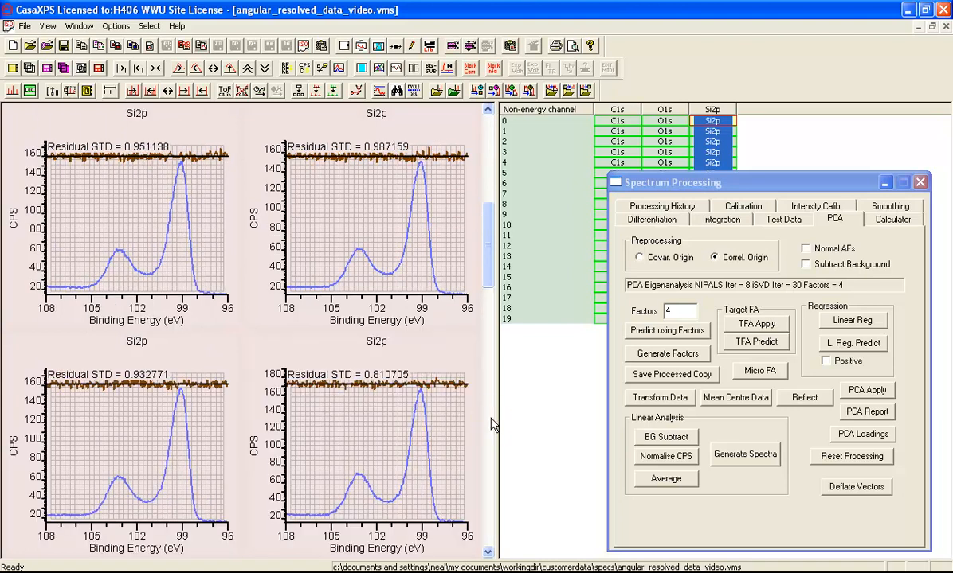
click(490, 419)
click(490, 422)
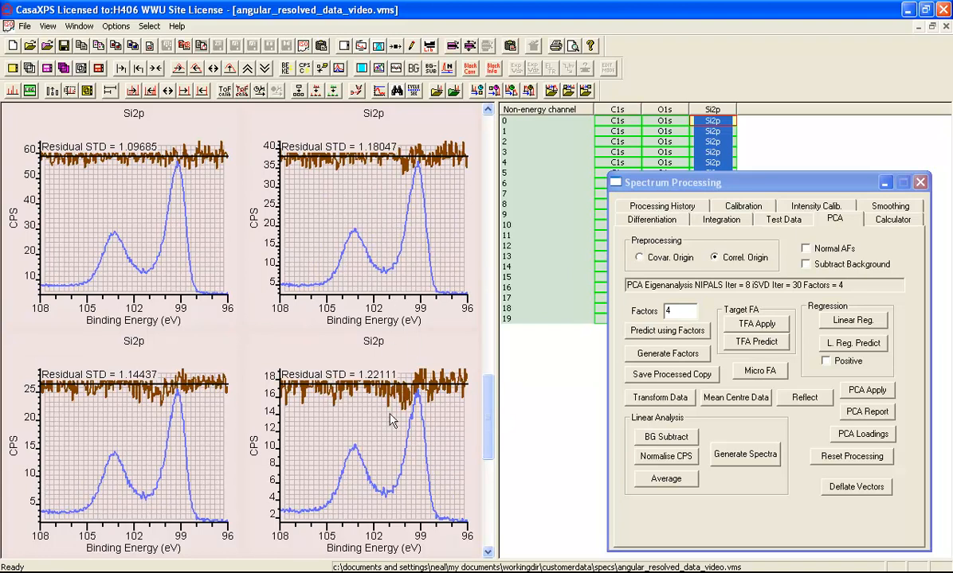
click(489, 500)
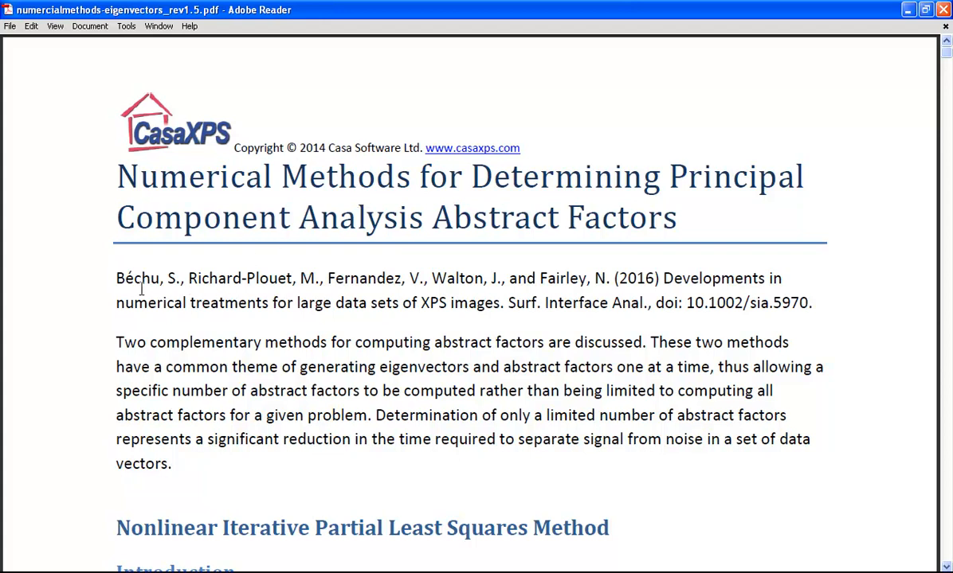
- Highlight the reference citation in the numerical methods PDF and return to CasaXPS
drag(113, 278, 805, 311)
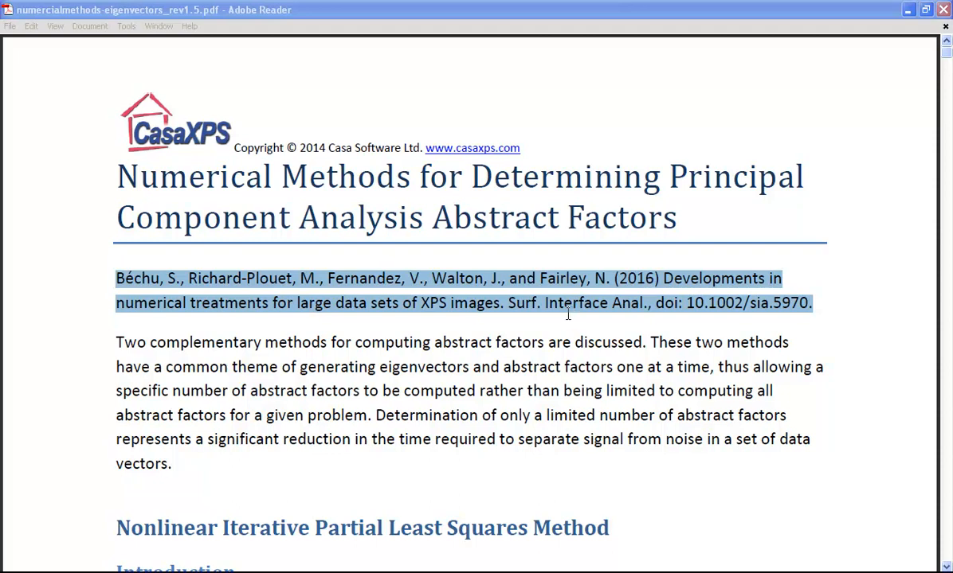
click(337, 572)
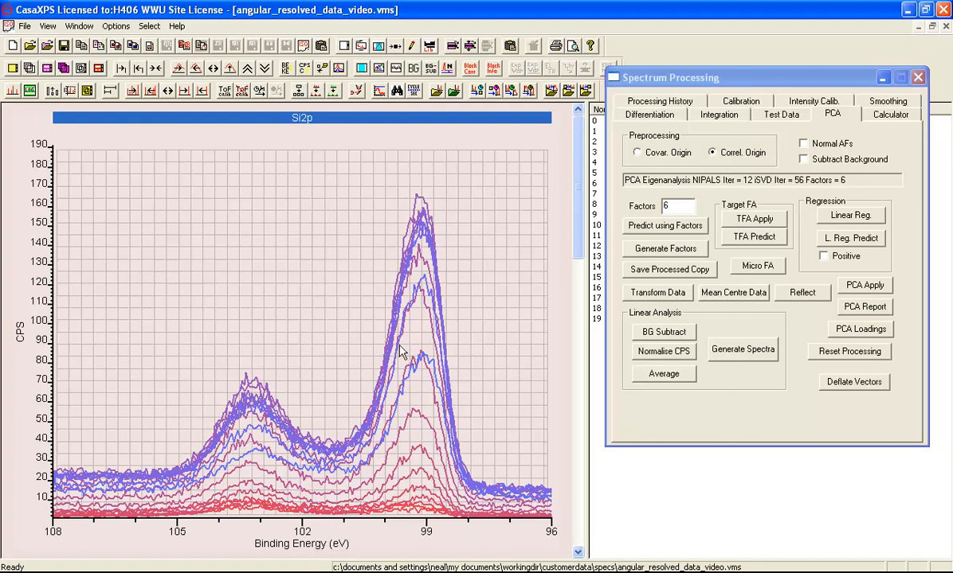
- Open the Image Processing dialog, reposition it, and show its VAMAS Info page
click(115, 26)
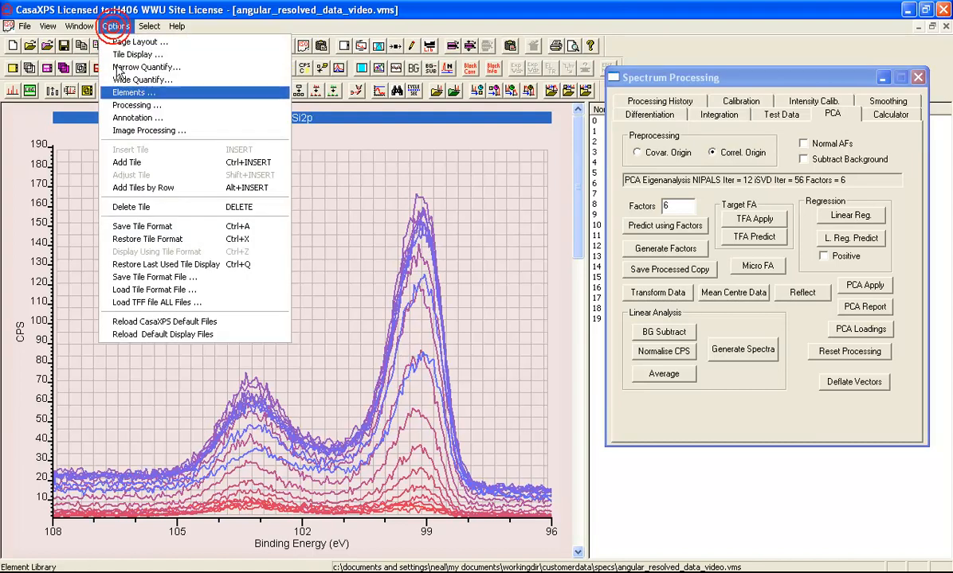
click(117, 128)
drag(327, 117, 609, 152)
click(812, 176)
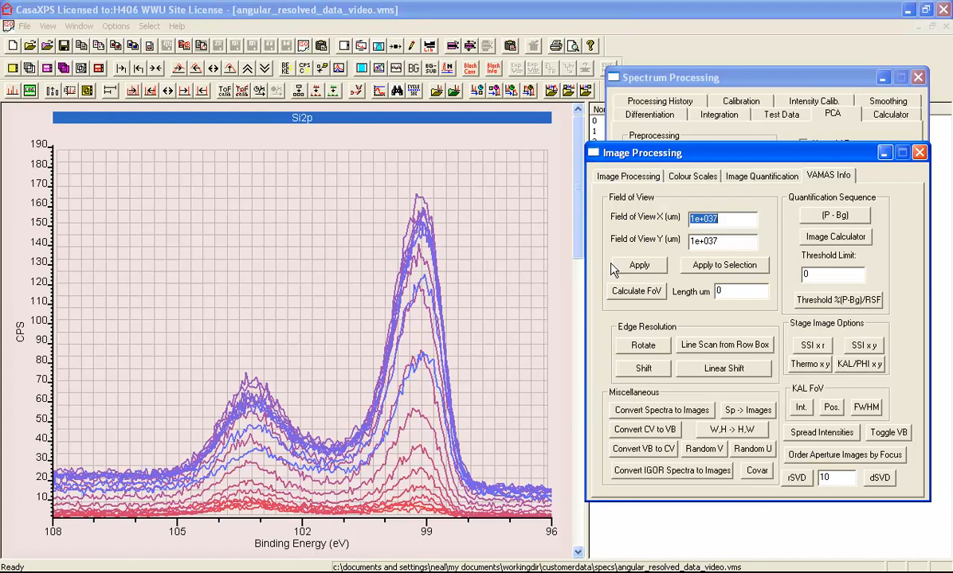
- Set Factors to 20 and generate the abstract factors
click(673, 78)
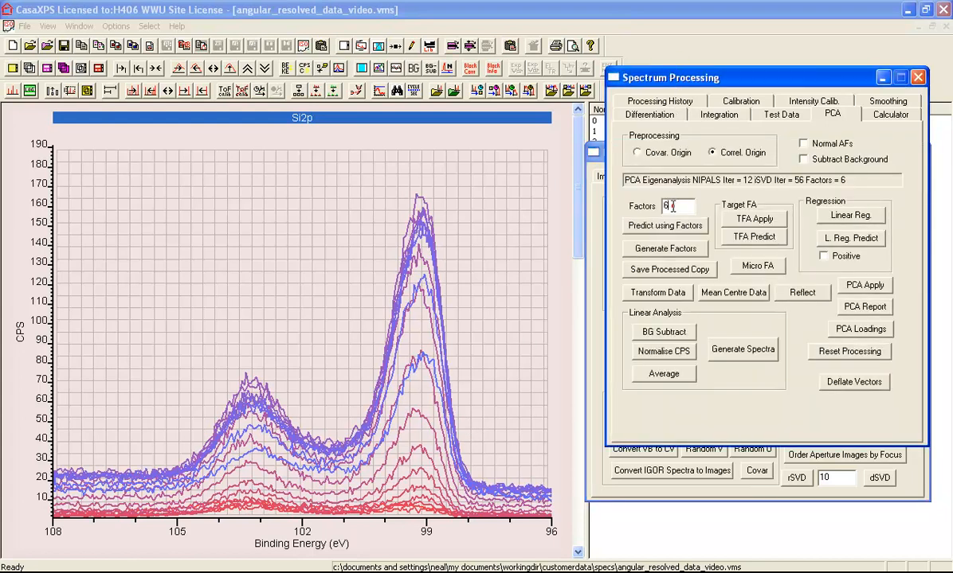
text(20)
click(633, 249)
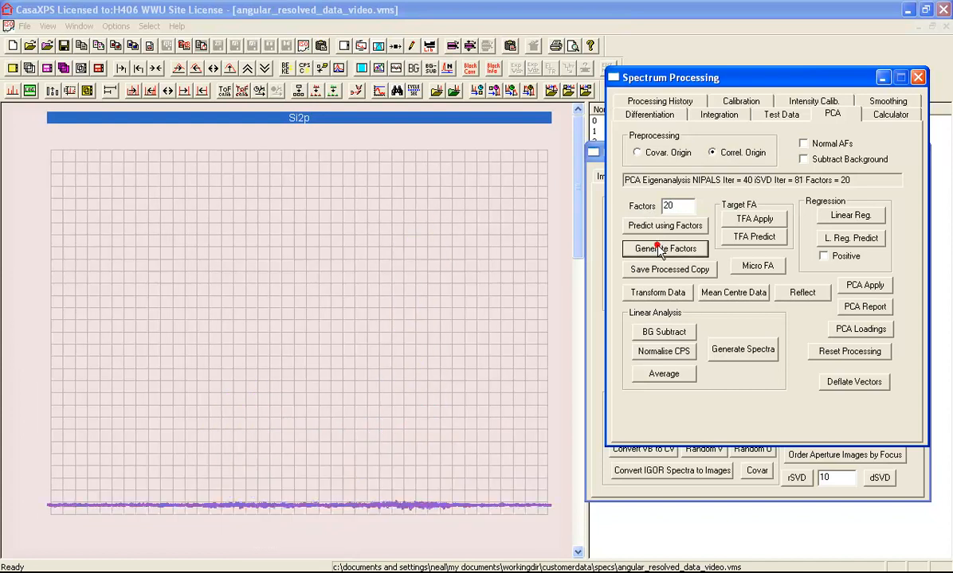
- Compute the covariance matrix image and enlarge the display area to view it
click(755, 470)
click(737, 355)
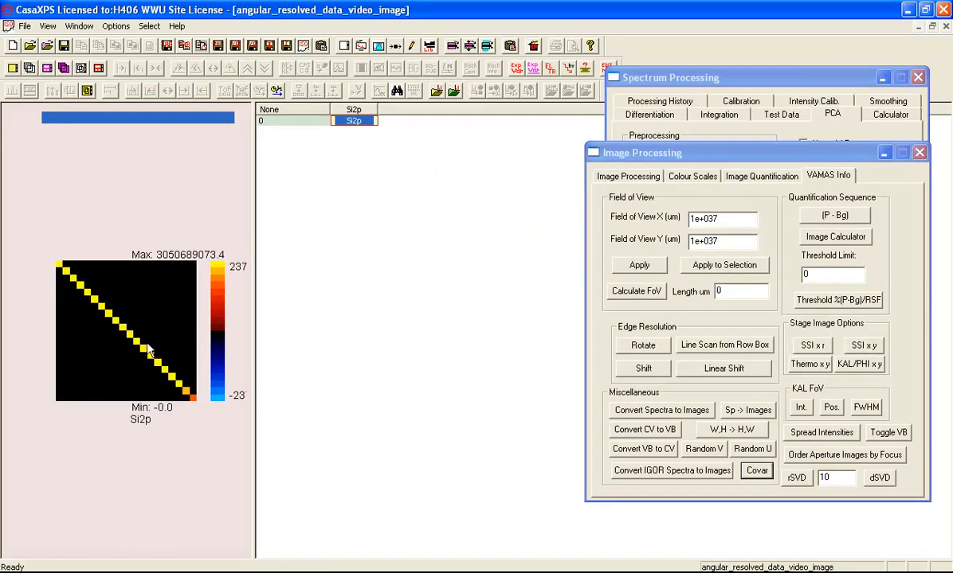
drag(253, 278, 451, 282)
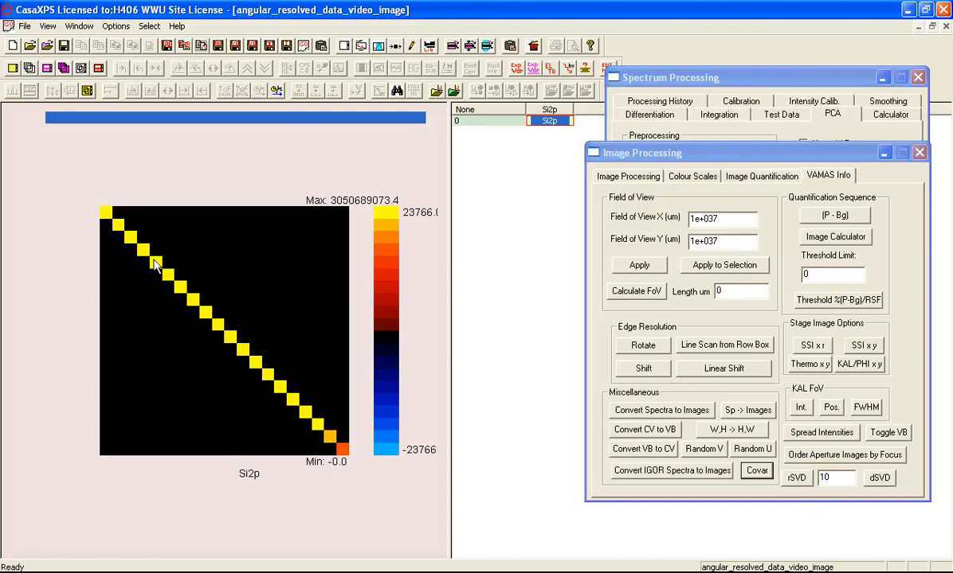
click(290, 272)
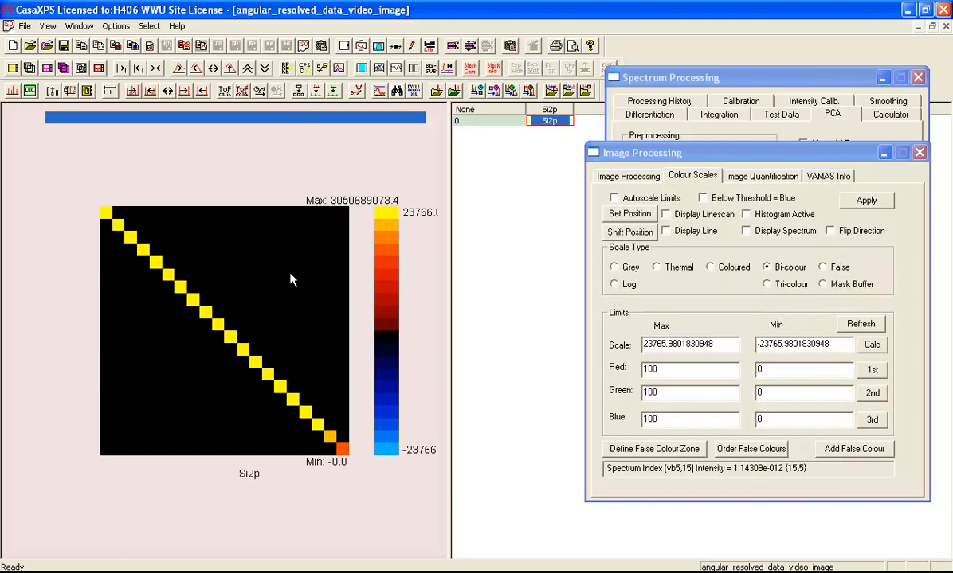
- Probe a pixel of the covariance matrix image and select its intensity read-out
click(286, 309)
drag(734, 469, 785, 469)
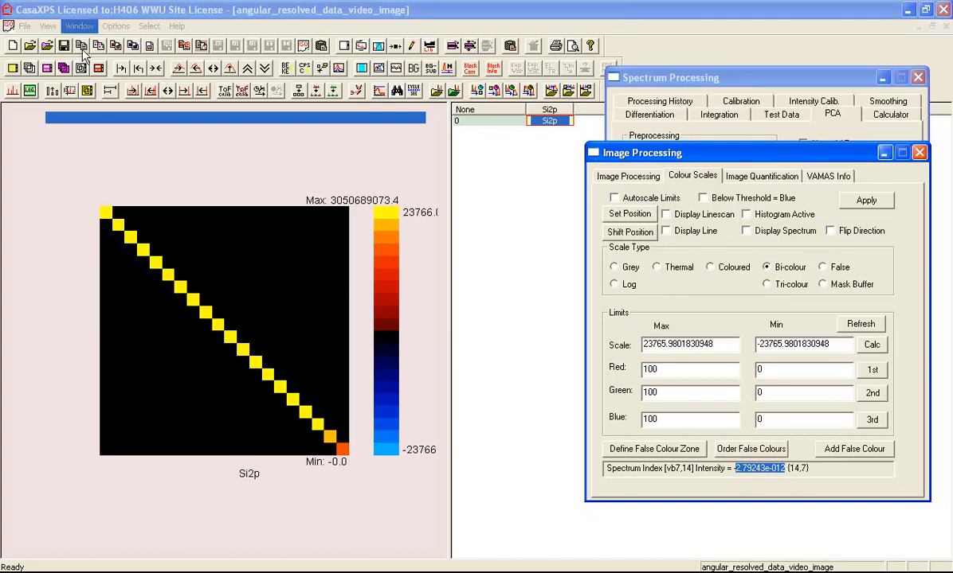
- Switch to the angular_resolved_data_video.vms window and reset the PCA processing of the spectra
click(79, 26)
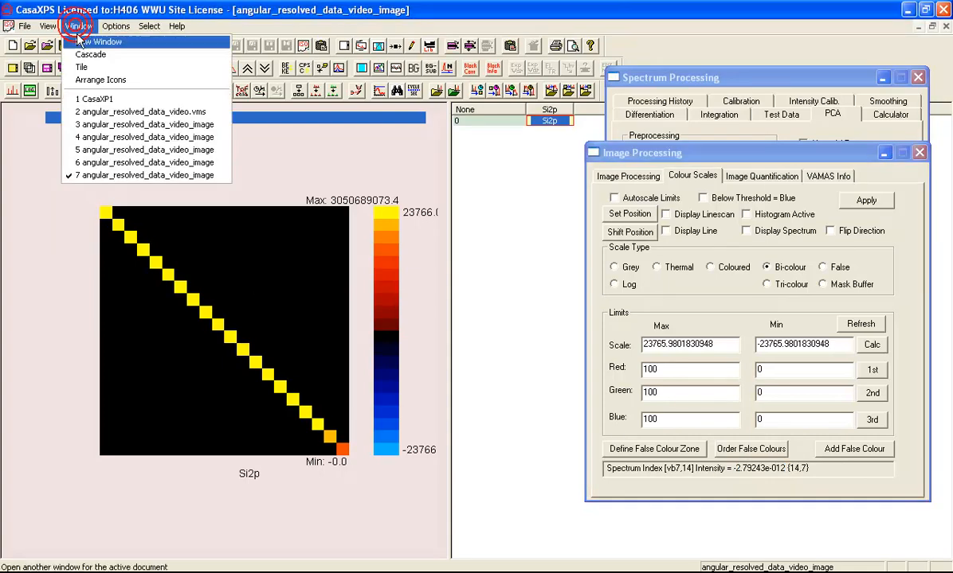
click(96, 111)
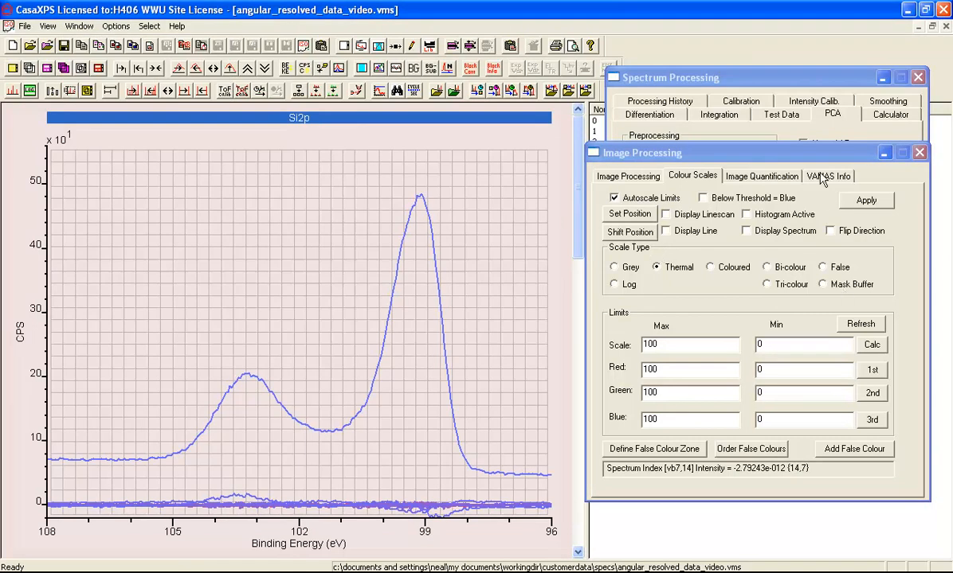
click(703, 79)
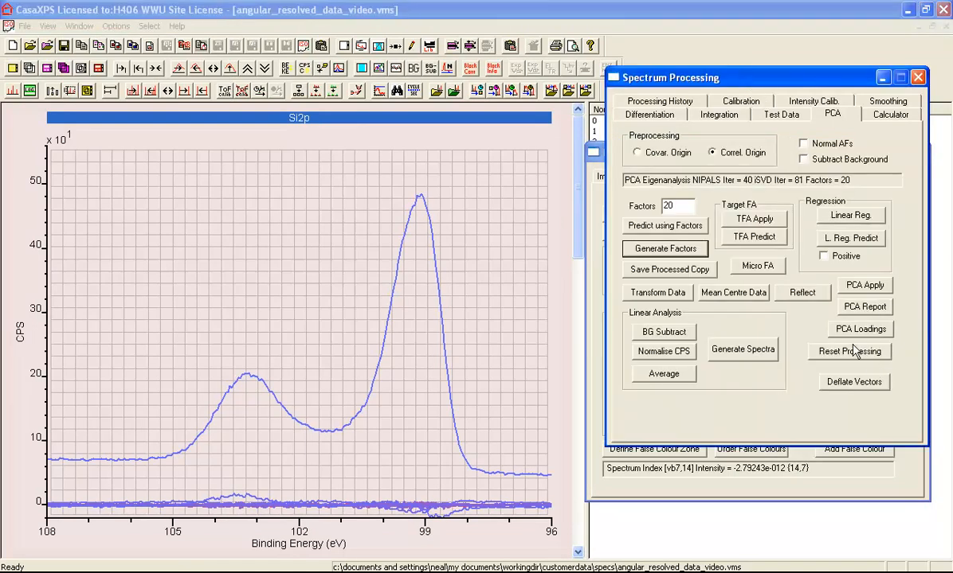
click(850, 352)
- Set Factors to 6 and generate the abstract factors
double_click(671, 205)
text(6)
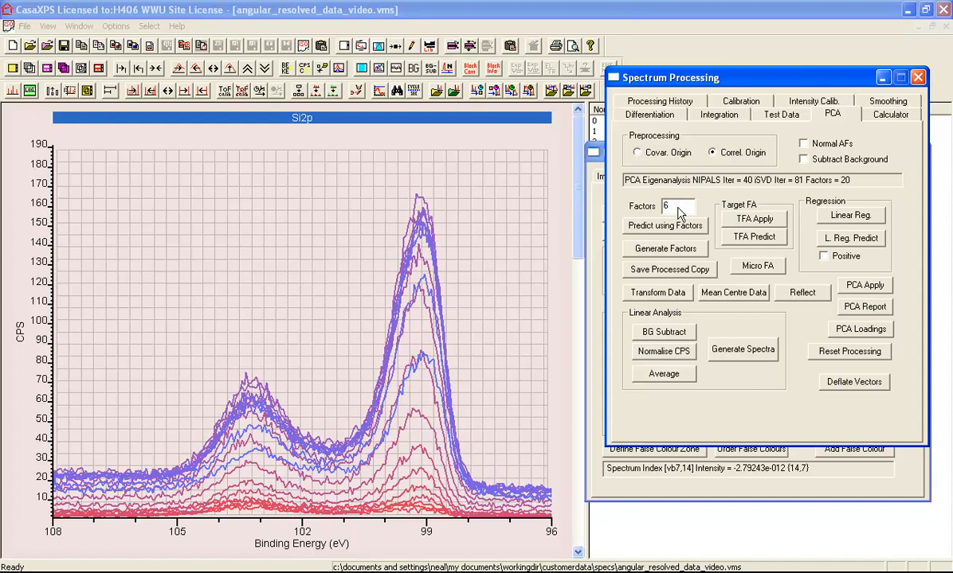
click(668, 249)
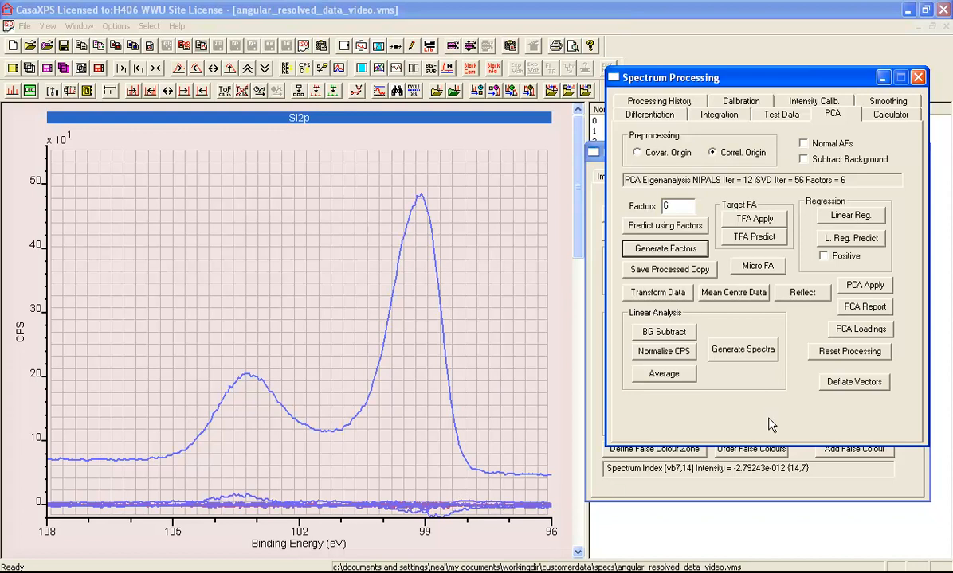
- Compute the covariance matrix image from the selected VAMAS blocks and enlarge the image display area
click(802, 502)
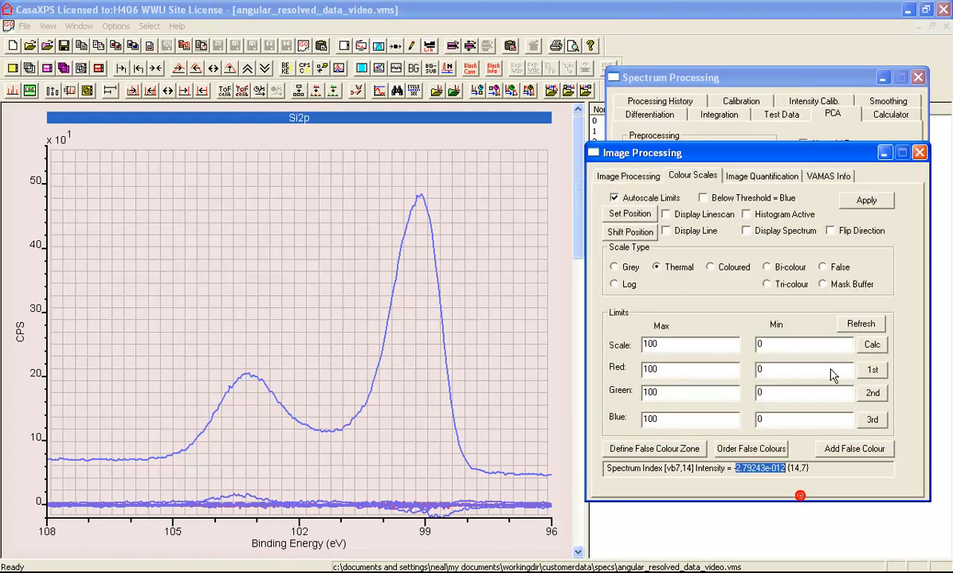
click(827, 175)
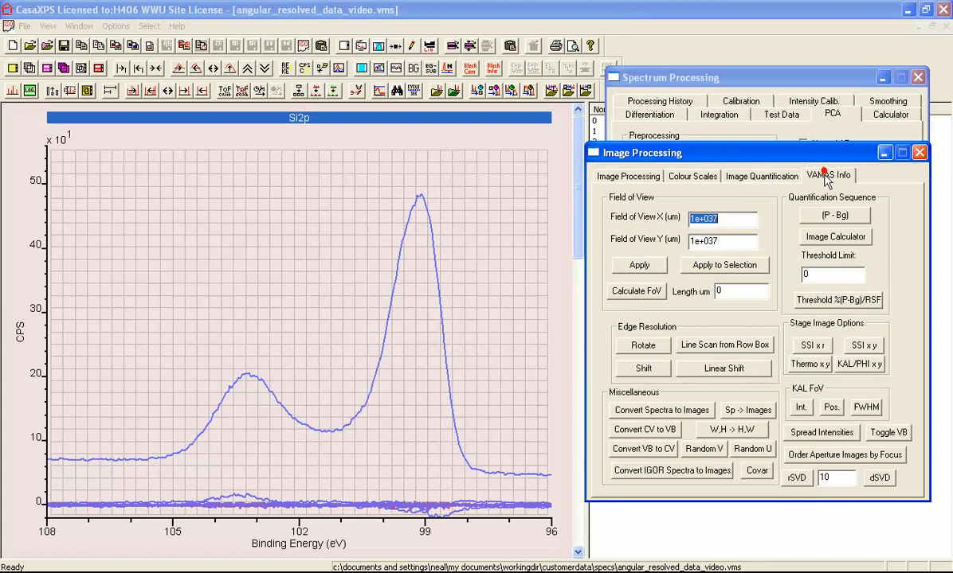
click(756, 472)
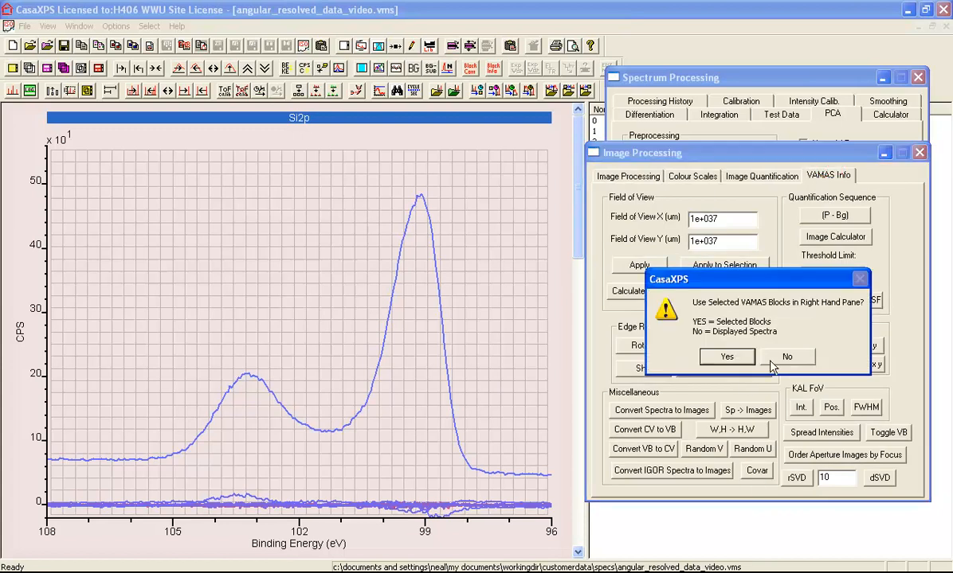
click(709, 355)
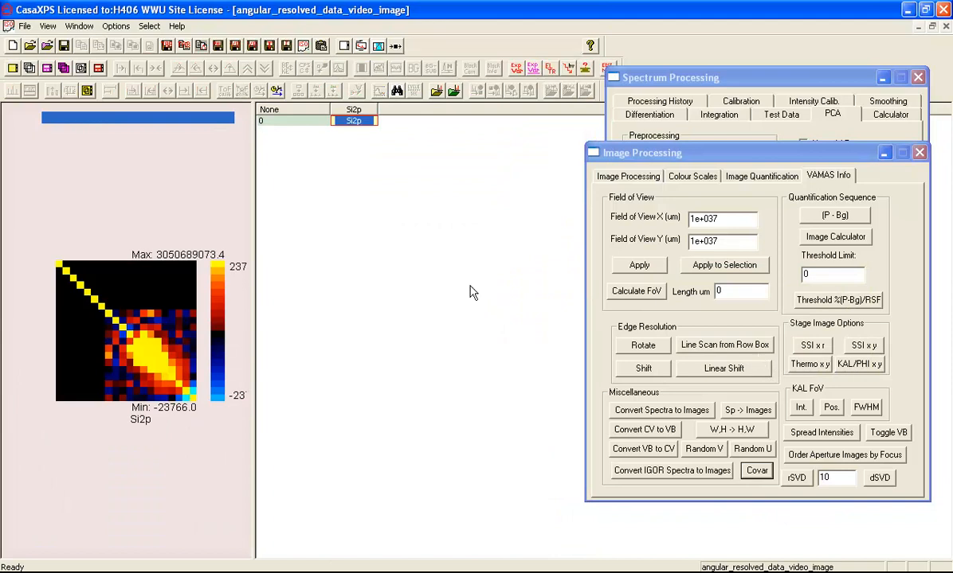
drag(250, 239, 529, 247)
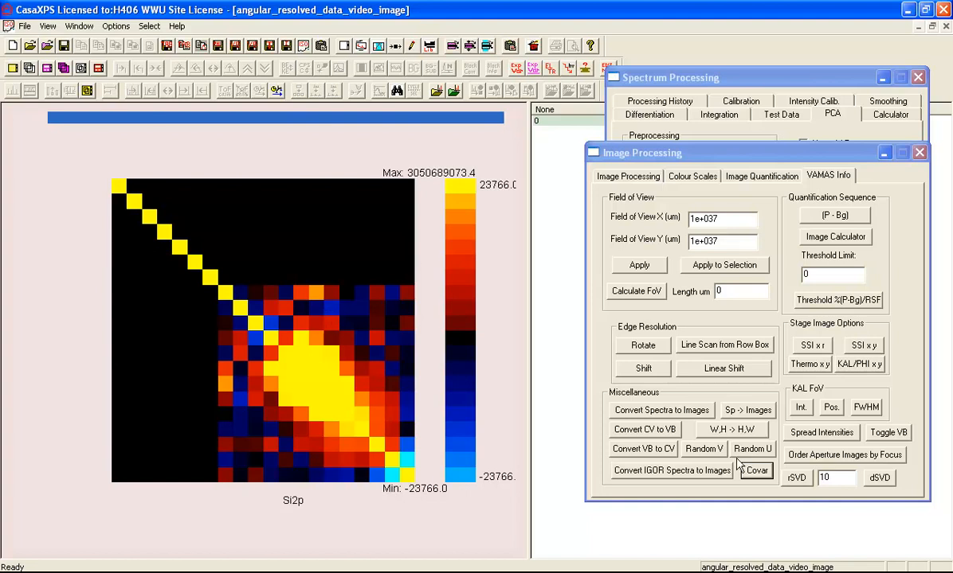
- On the Colour Scales page, probe a pixel of the new covariance image and select its intensity read-out
click(689, 177)
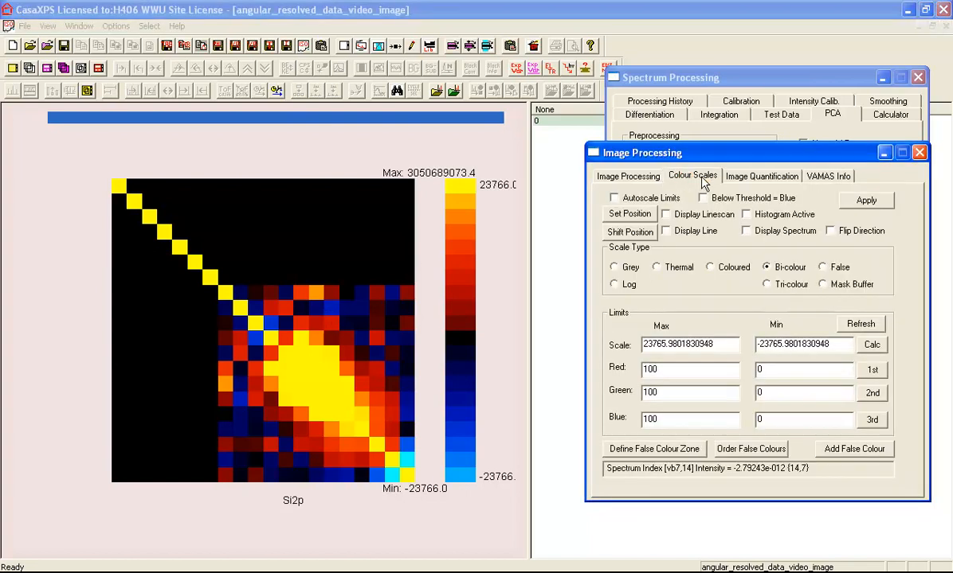
click(368, 340)
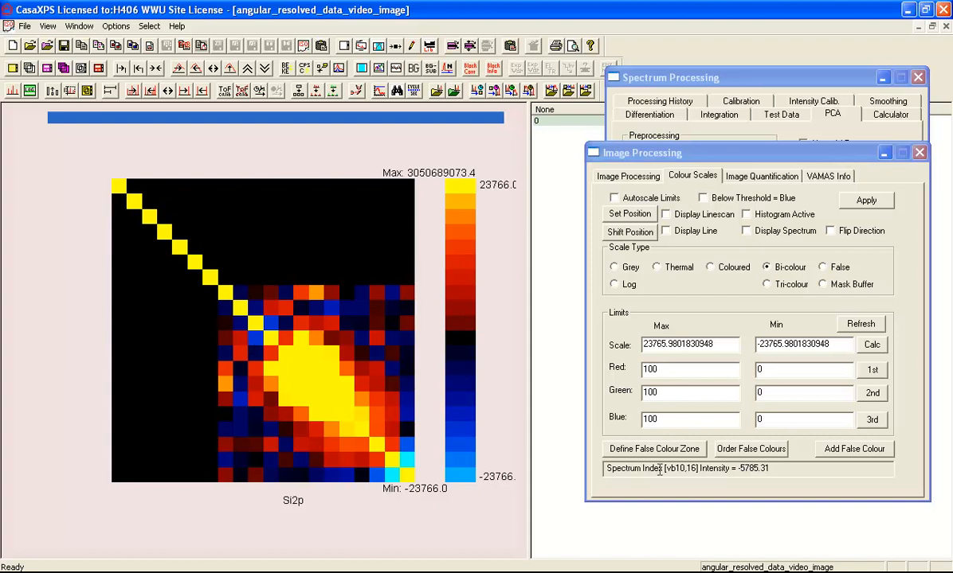
drag(737, 468, 771, 468)
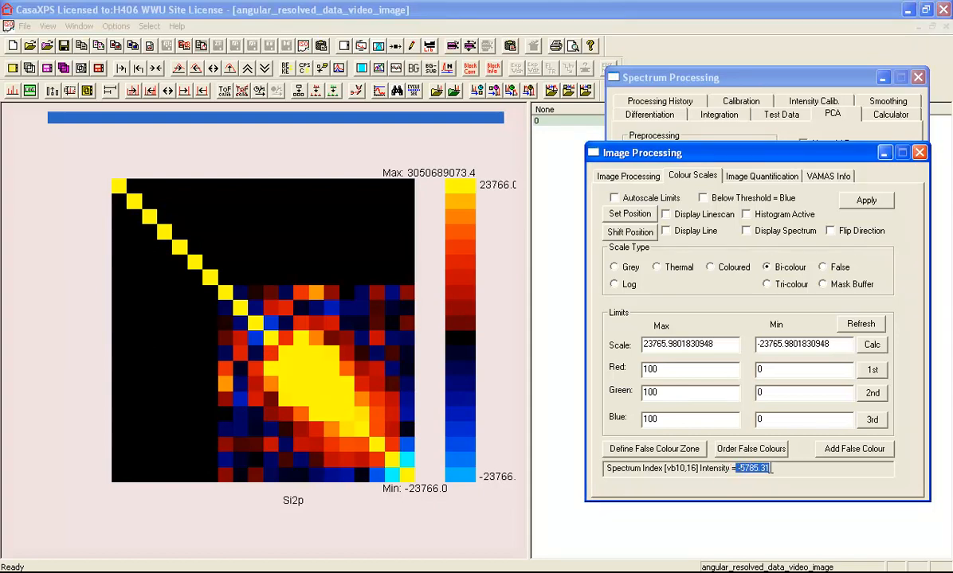